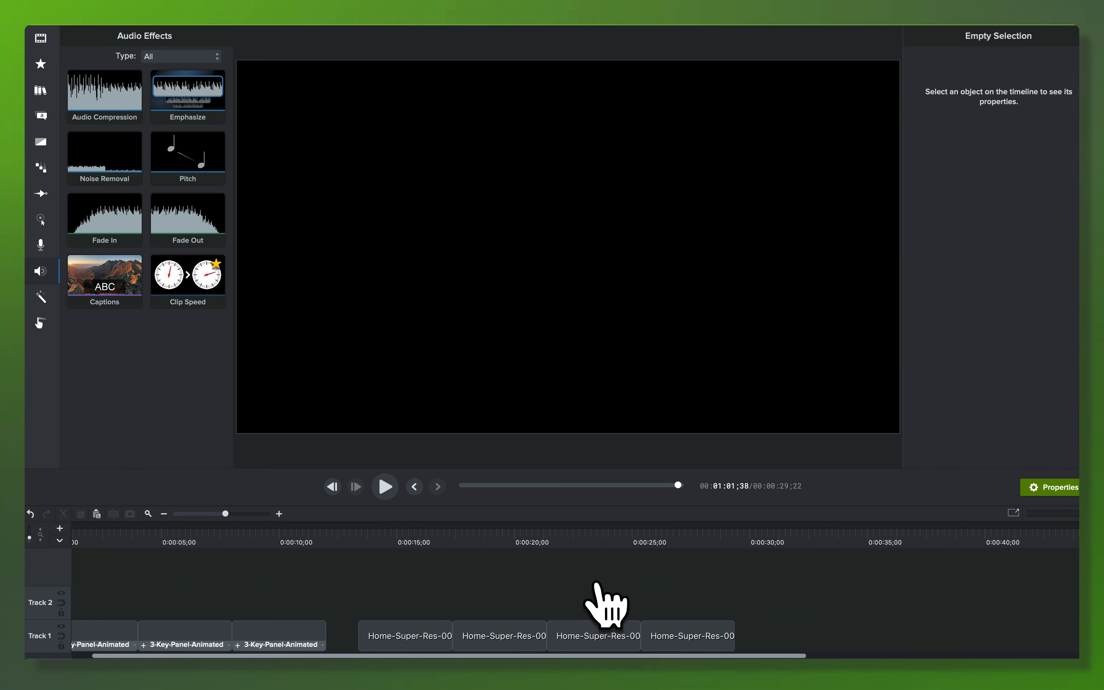
# Add the Clap-And-Stomp audio from the Library to Track 1, after the last Home-Super-Res image clip.
pyautogui.hscroll(2, 593, 593)
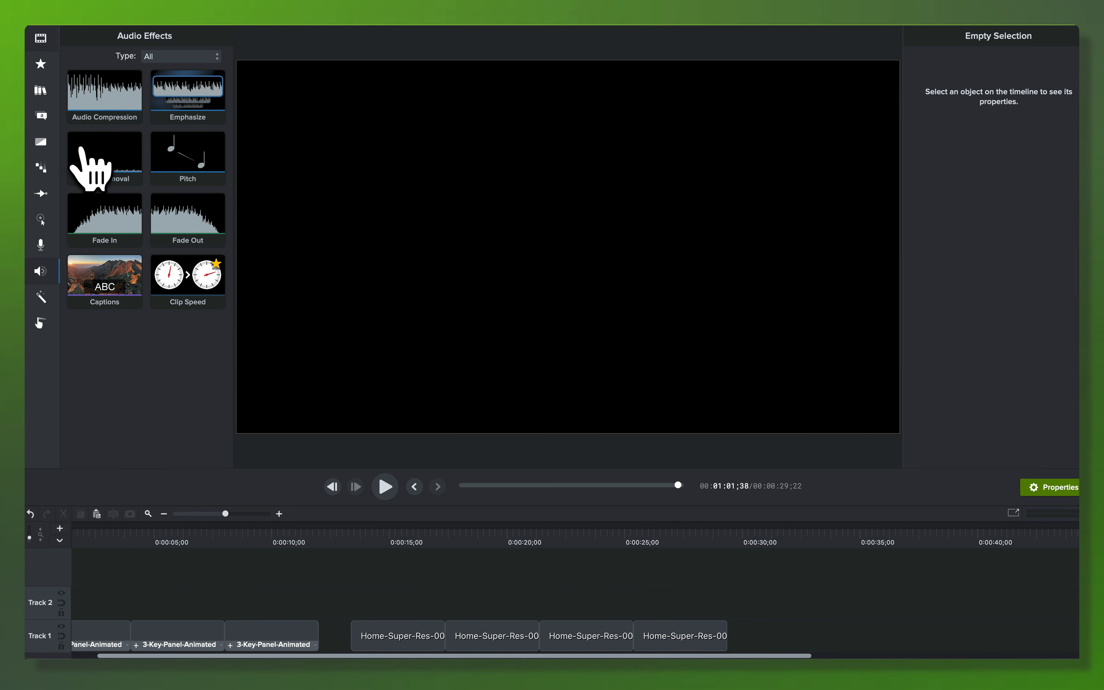
pyautogui.press('b')
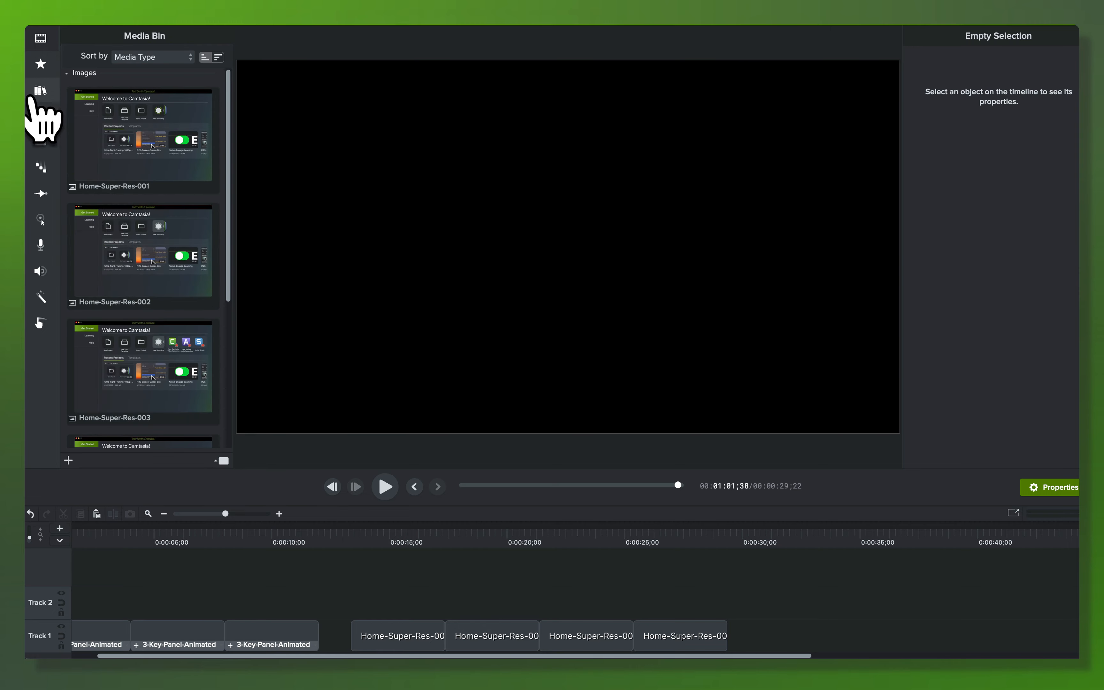
pyautogui.click(41, 90)
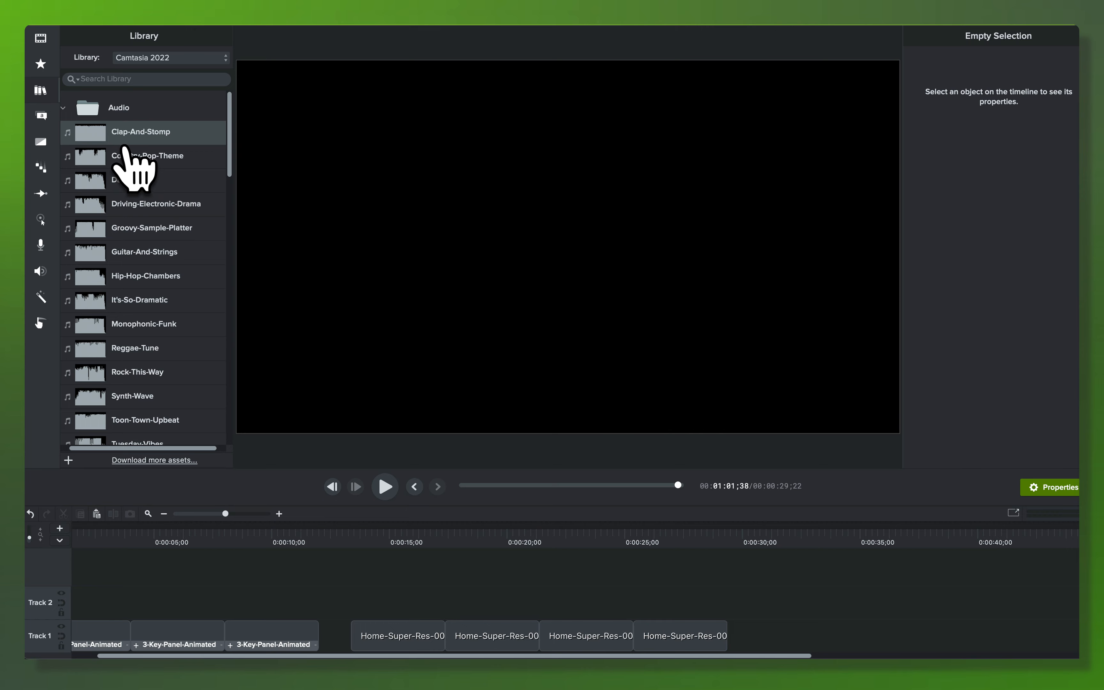
pyautogui.moveTo(124, 148); pyautogui.dragTo(775, 632)
pyautogui.hscroll(10, 828, 614)
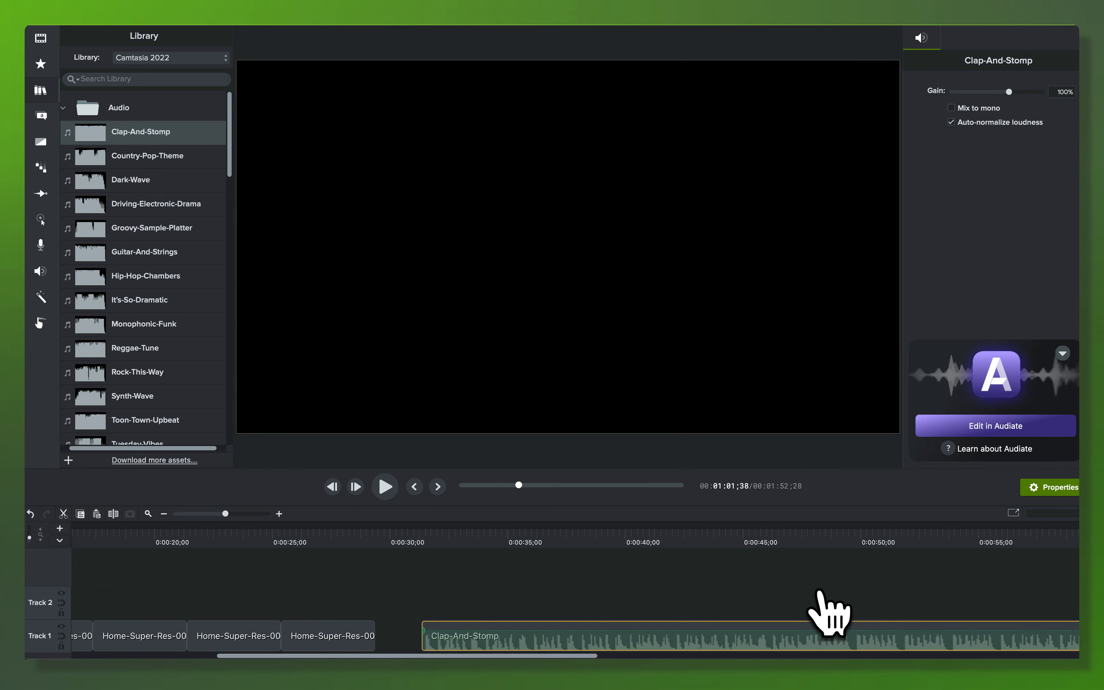
pyautogui.hscroll(2, 648, 598)
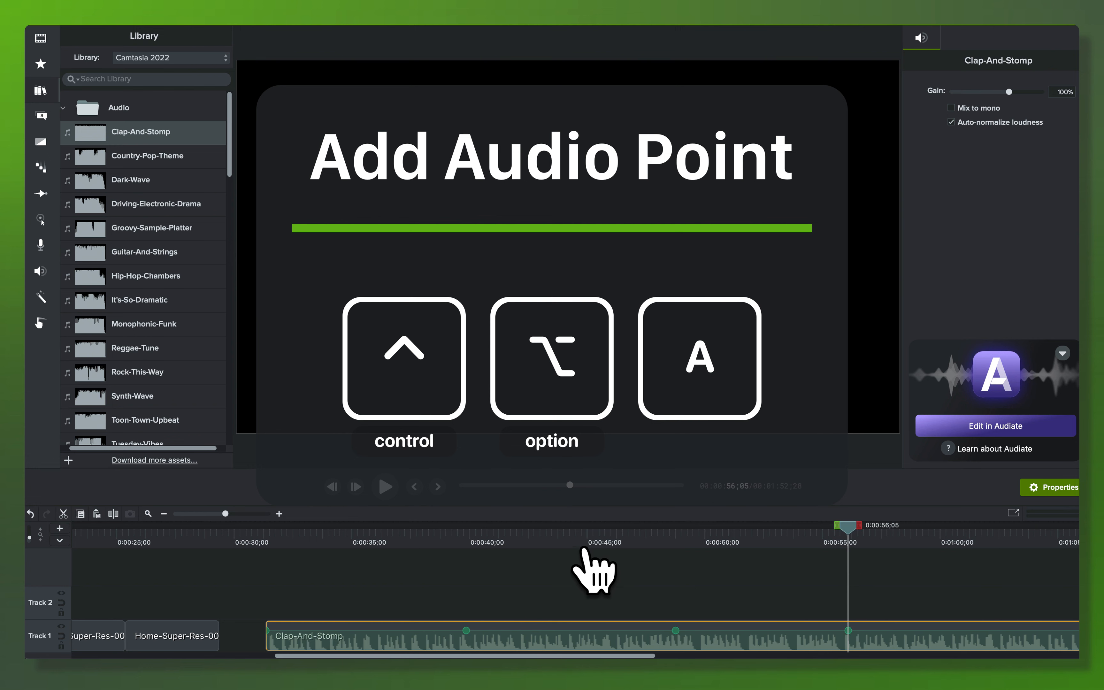
# Add an audio point to Clap-And-Stomp at 0:00:44;23 and lower the volume there, easing it partway back up at the following point.
pyautogui.hotkey('ctrl', 'alt', 'a')
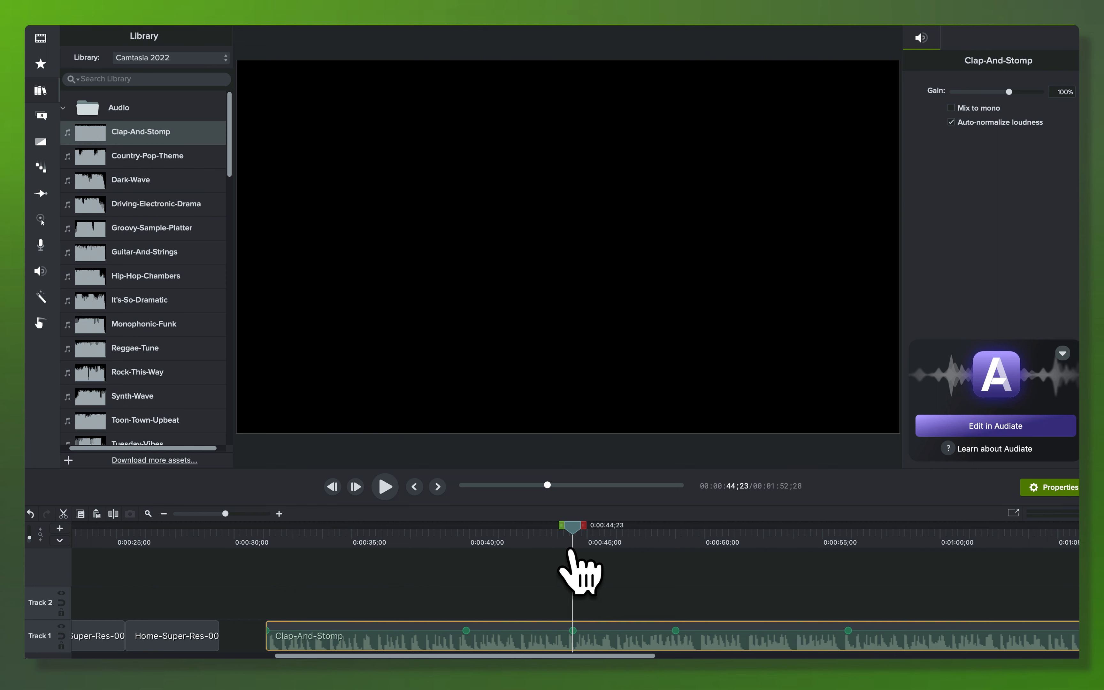
pyautogui.moveTo(633, 635); pyautogui.dragTo(633, 648)
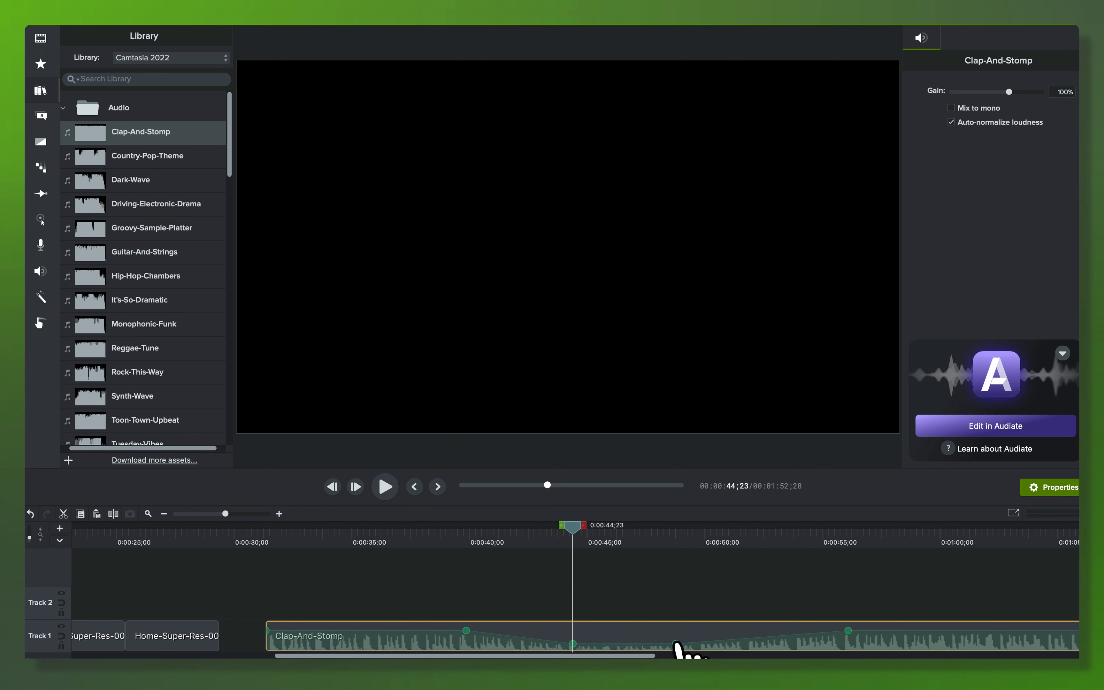
pyautogui.moveTo(676, 644); pyautogui.dragTo(673, 636)
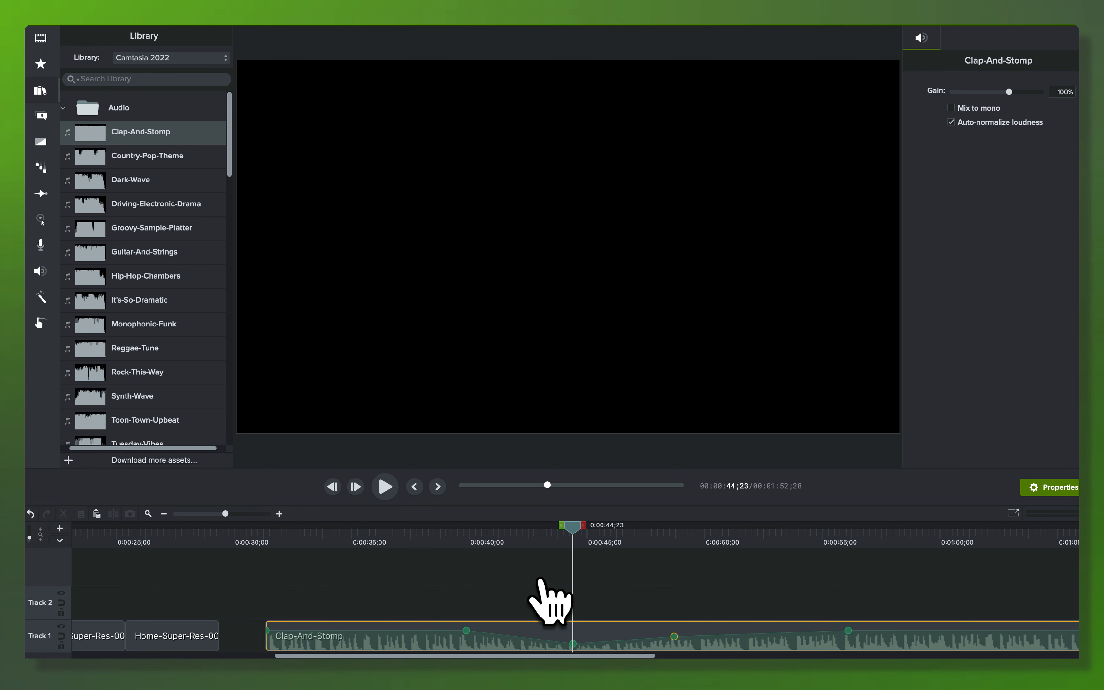
# Preview the Home-Super-Res-004 clip at 0:00:28;30 and check which commands it offers for copying and pasting properties.
pyautogui.hscroll(-10, 495, 589)
pyautogui.hscroll(-3, 495, 588)
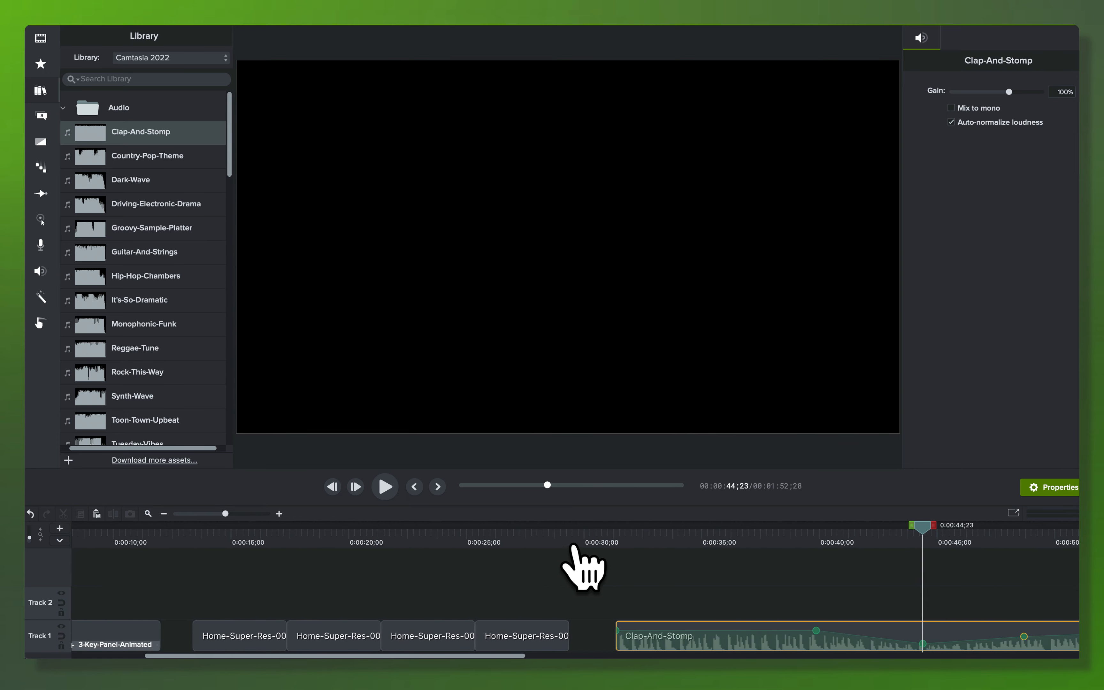
pyautogui.click(547, 538)
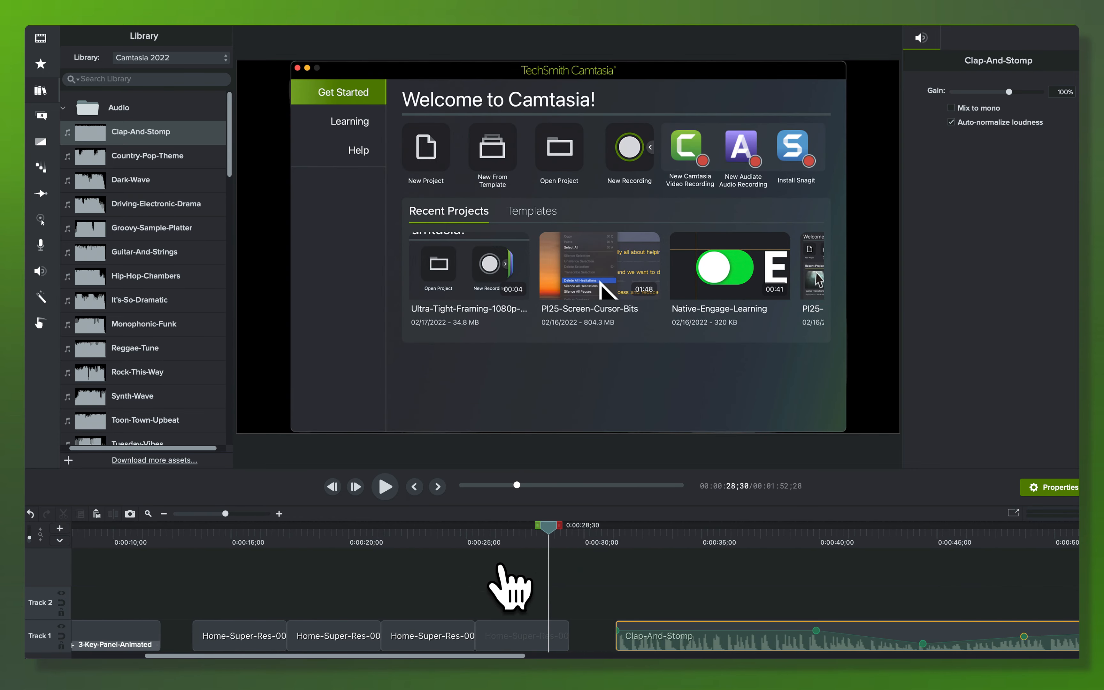
pyautogui.click(178, 563)
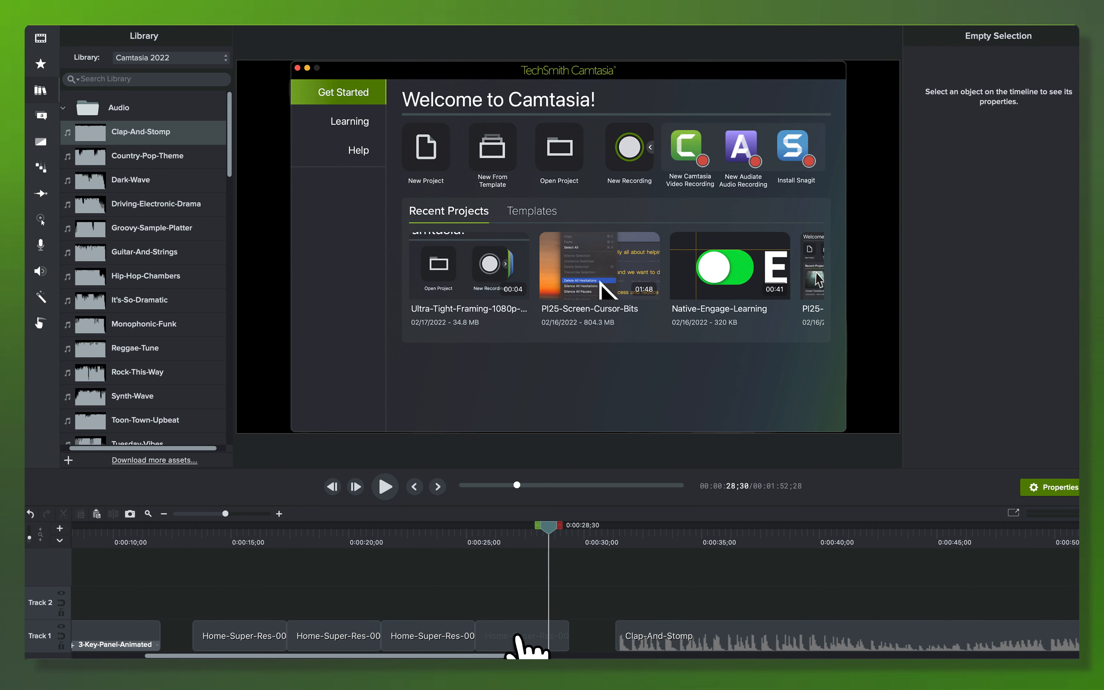
pyautogui.rightClick(520, 635)
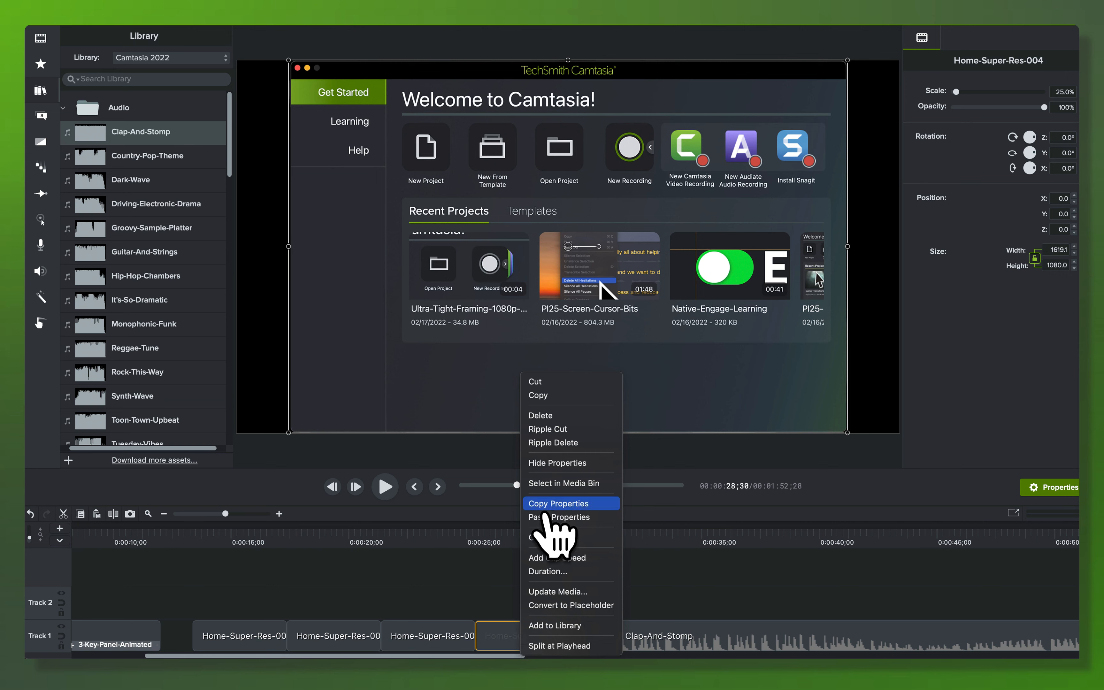
pyautogui.click(469, 582)
pyautogui.click(452, 593)
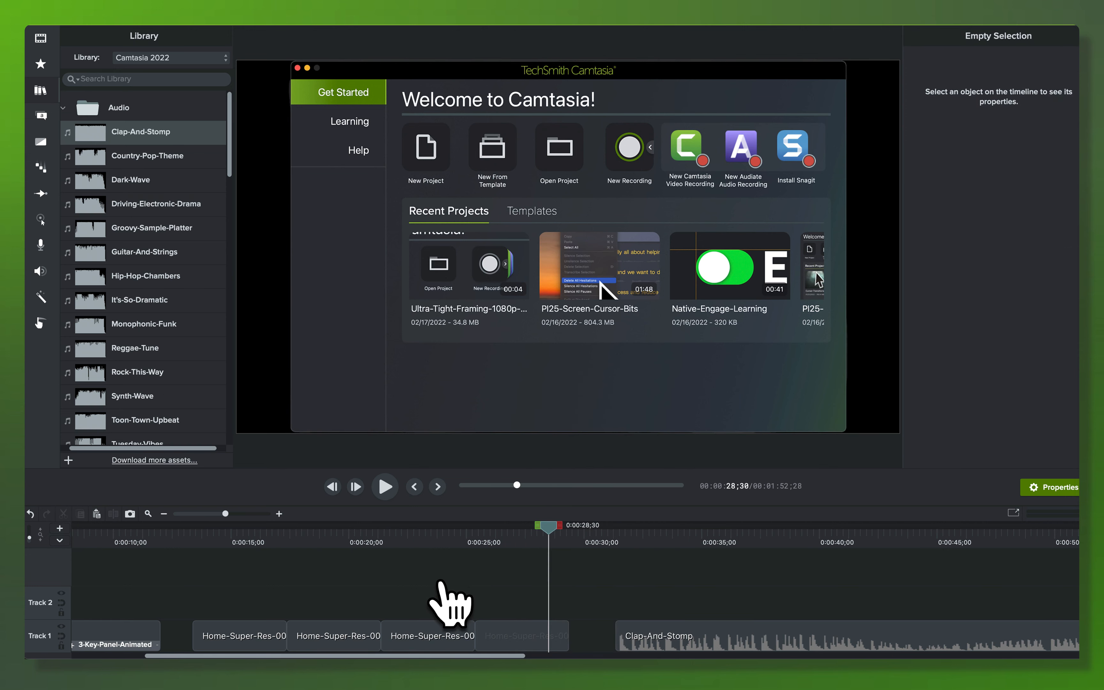
# Enlarge the Home-Super-Res-004 image to 80% scale and shift it to about X -1783, Y -1000 to frame the recording icons.
pyautogui.click(438, 543)
pyautogui.moveTo(423, 546); pyautogui.dragTo(501, 590)
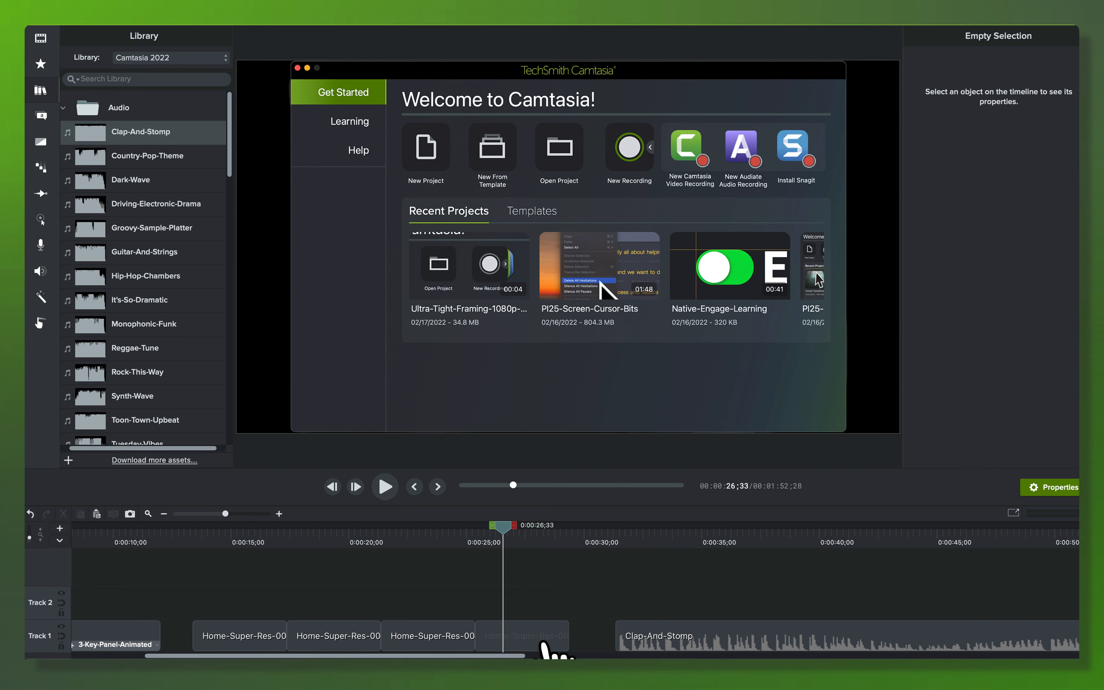
pyautogui.click(545, 643)
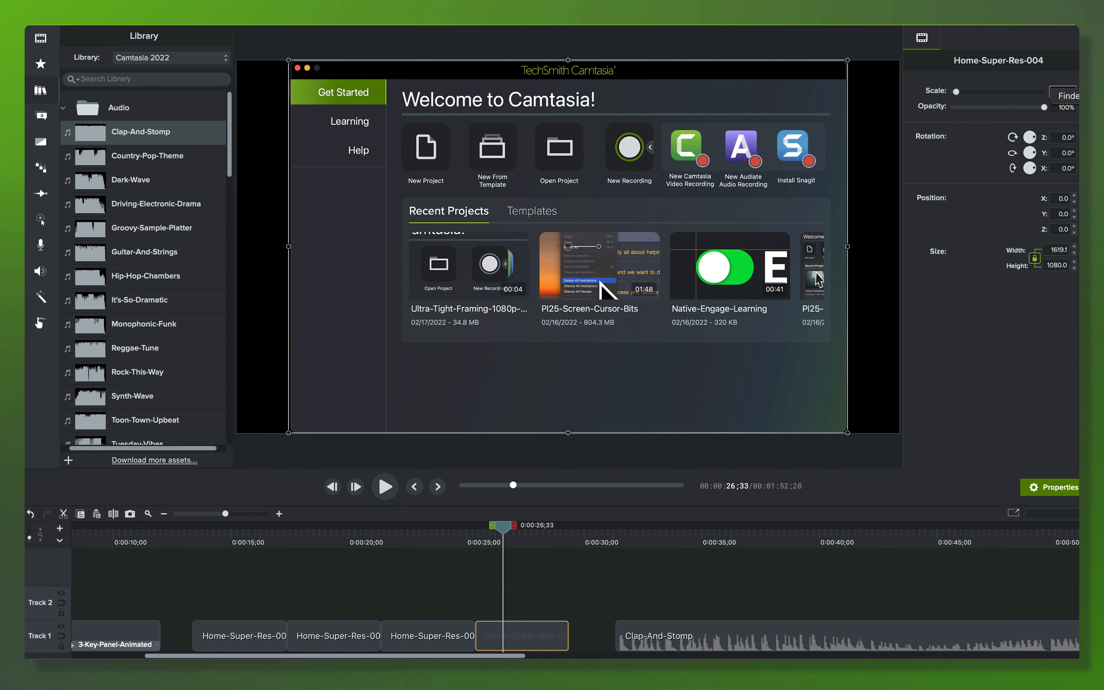
pyautogui.press('Return')
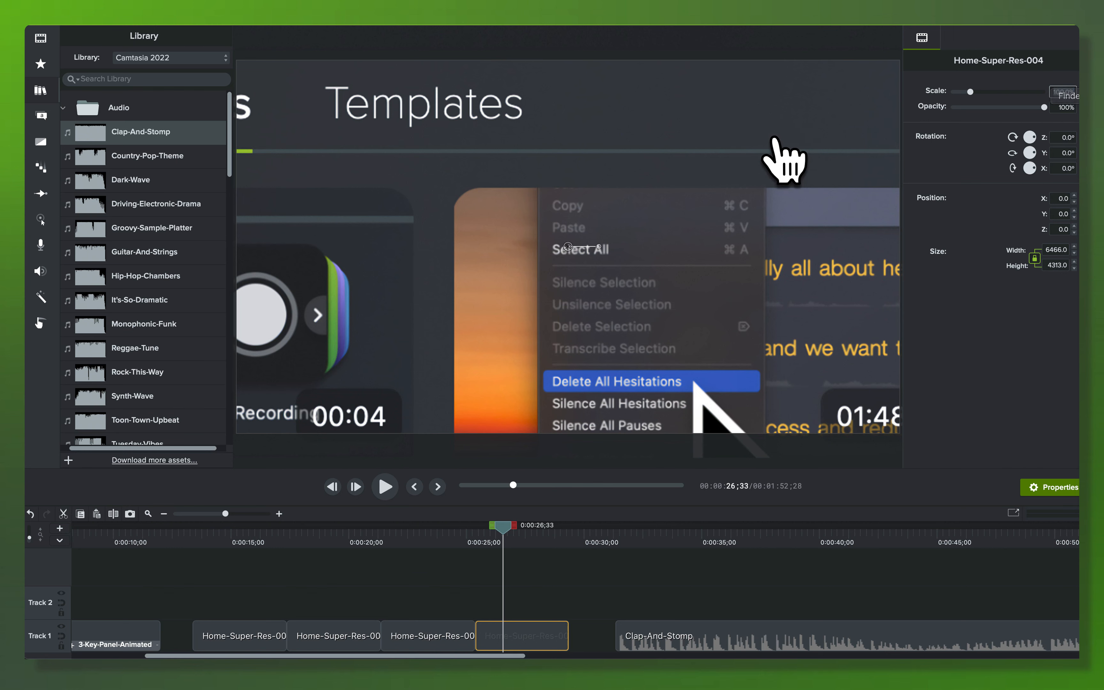
pyautogui.moveTo(800, 192); pyautogui.dragTo(705, 406)
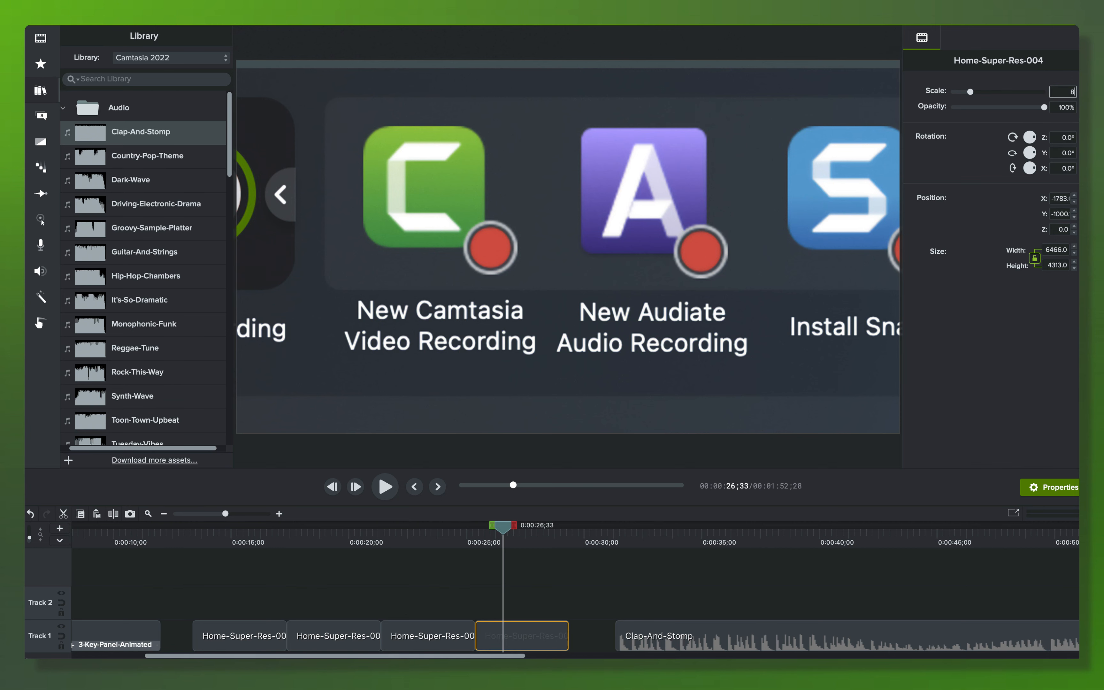
pyautogui.press('Return')
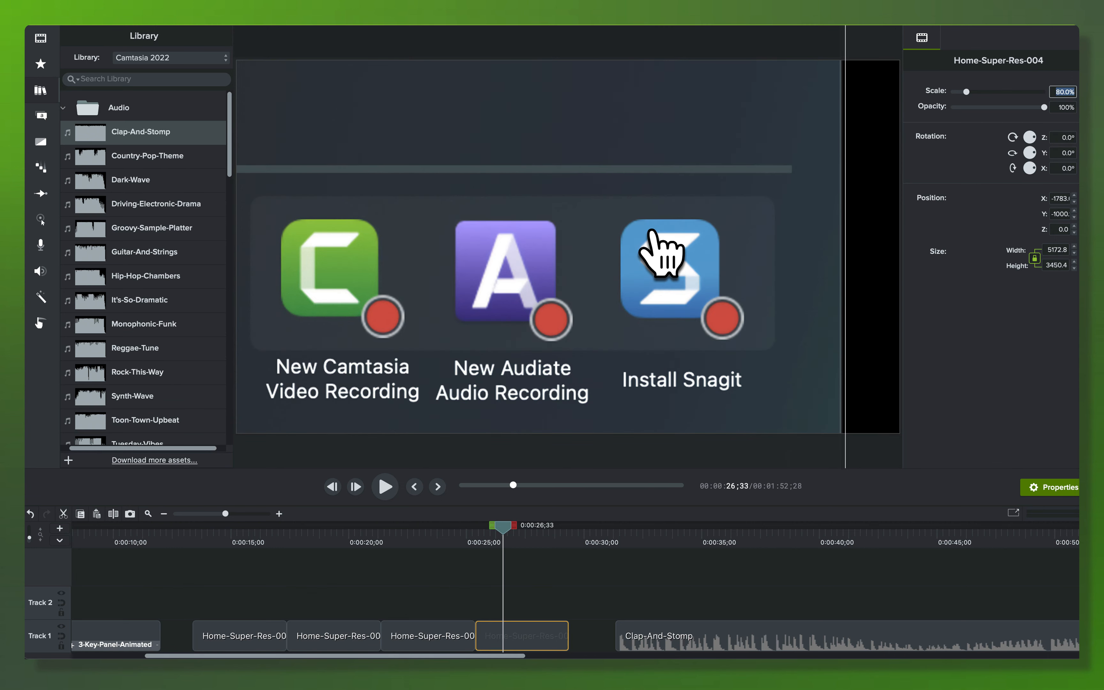
# Reframe Home-Super-Res-004 on the New Recording icons at 66% scale, positioned at about X -960, Y -713.
pyautogui.scroll(-5, 654, 225)
pyautogui.moveTo(638, 233); pyautogui.dragTo(712, 215)
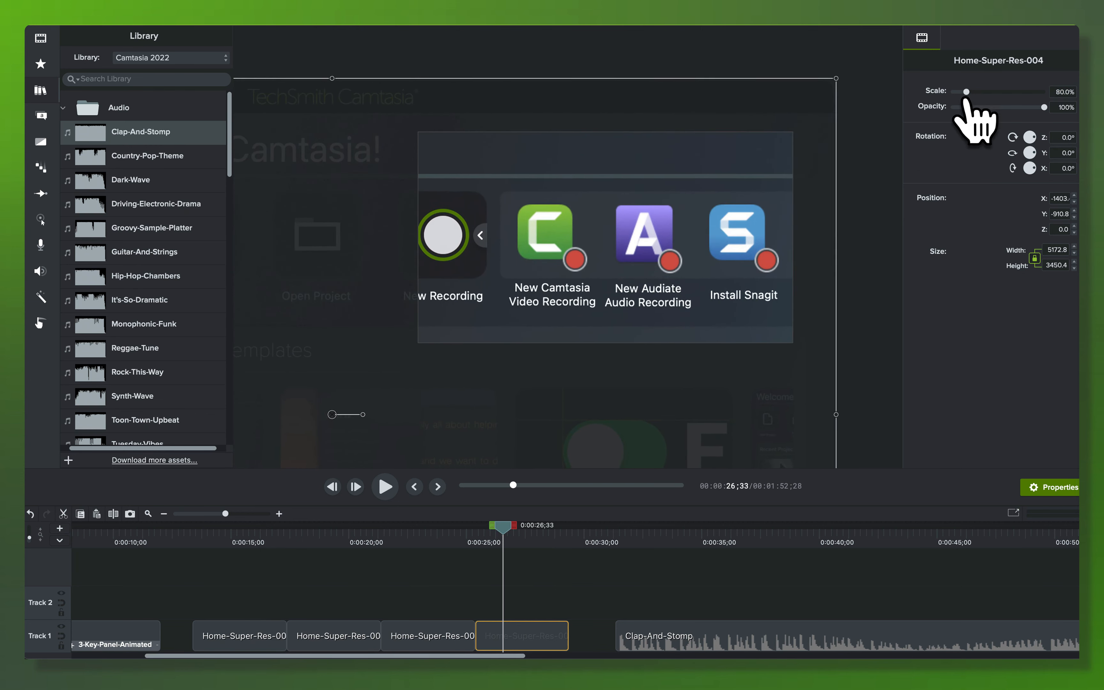
pyautogui.moveTo(966, 92); pyautogui.dragTo(961, 93)
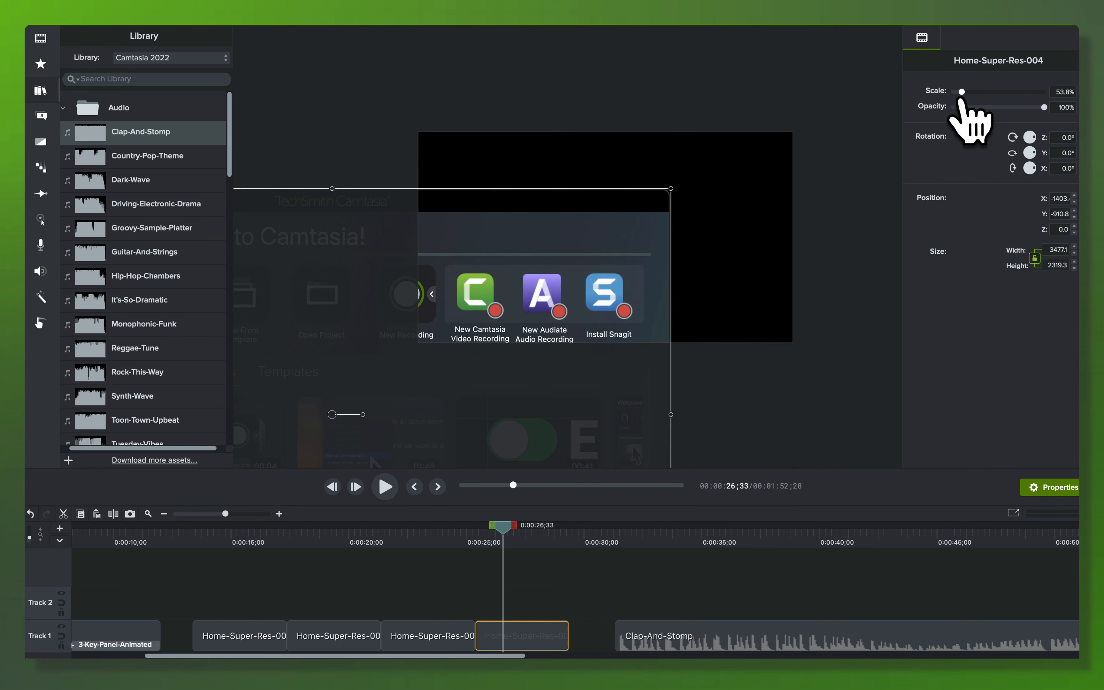
pyautogui.moveTo(509, 320); pyautogui.dragTo(620, 242)
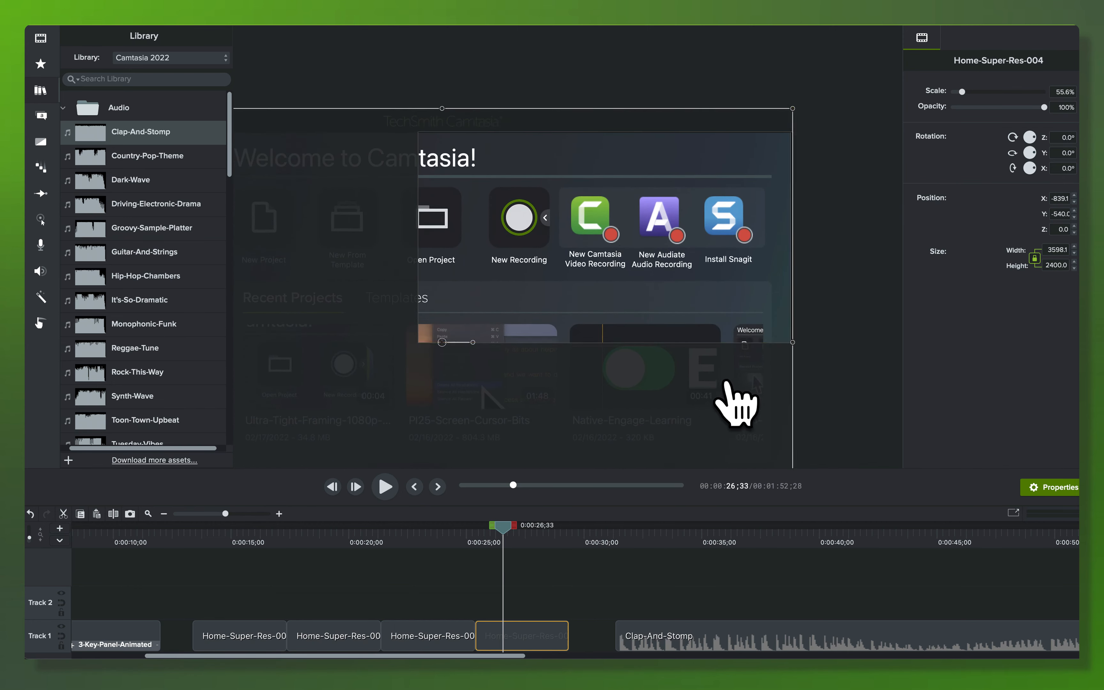
pyautogui.click(831, 377)
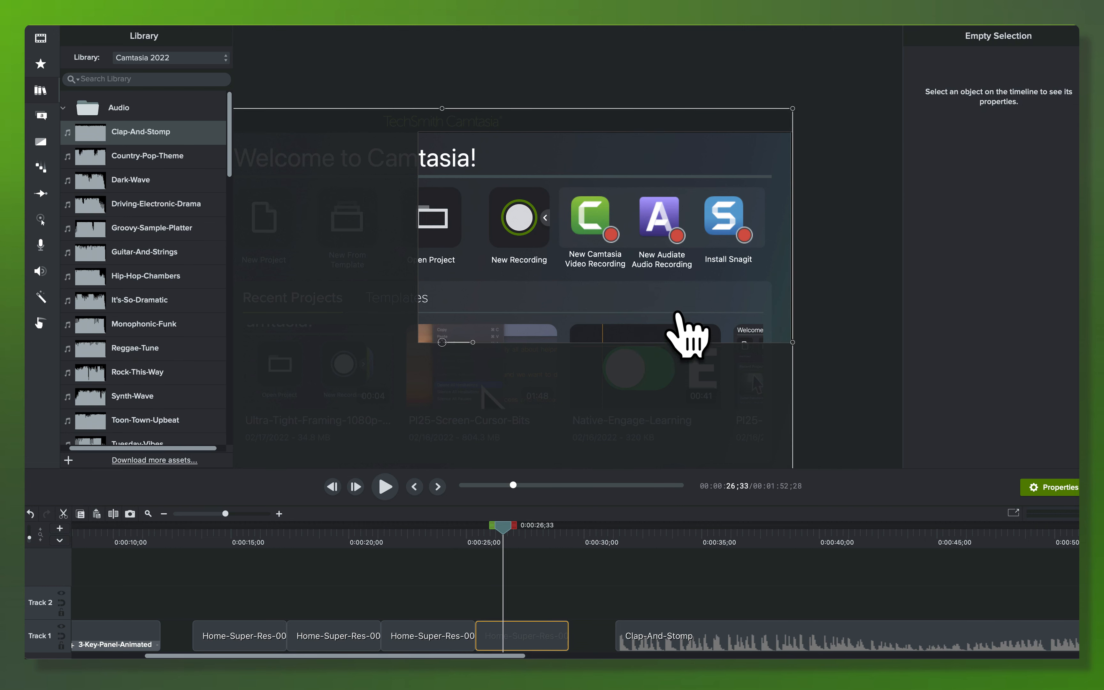
pyautogui.click(676, 314)
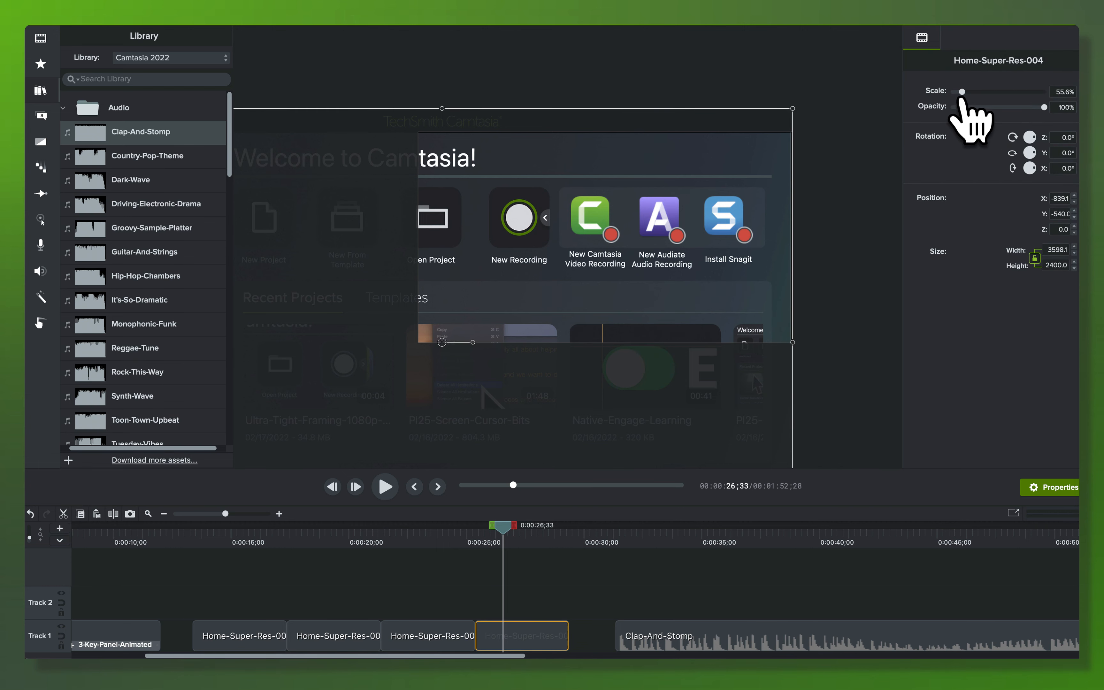
pyautogui.moveTo(961, 98); pyautogui.dragTo(964, 102)
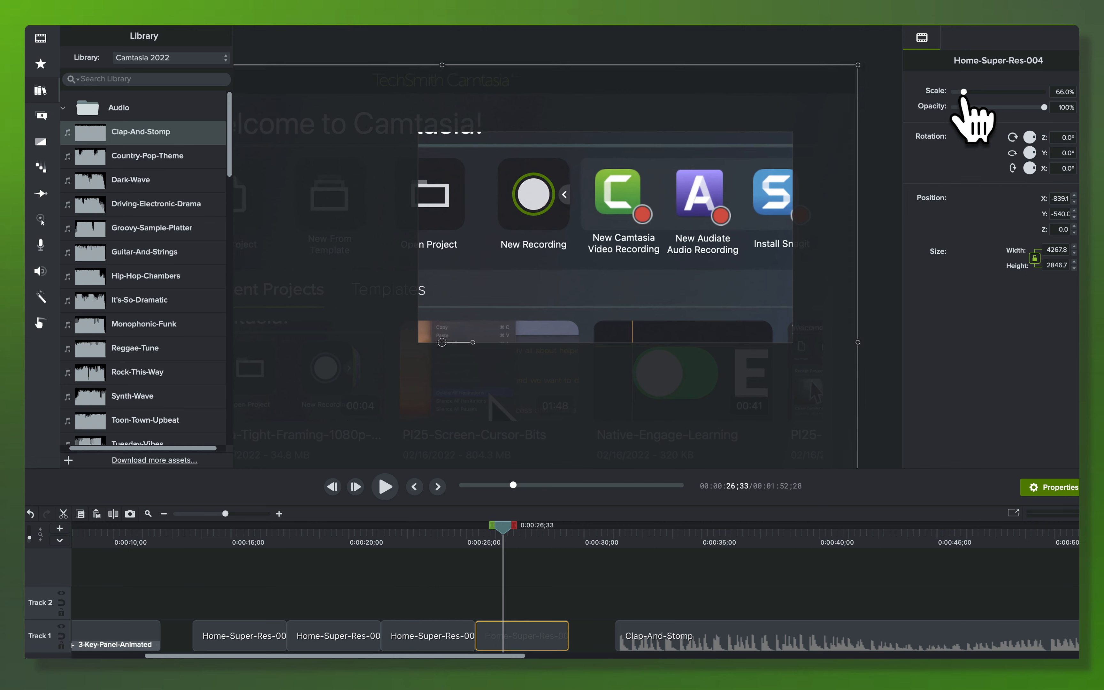
pyautogui.moveTo(719, 220); pyautogui.dragTo(692, 278)
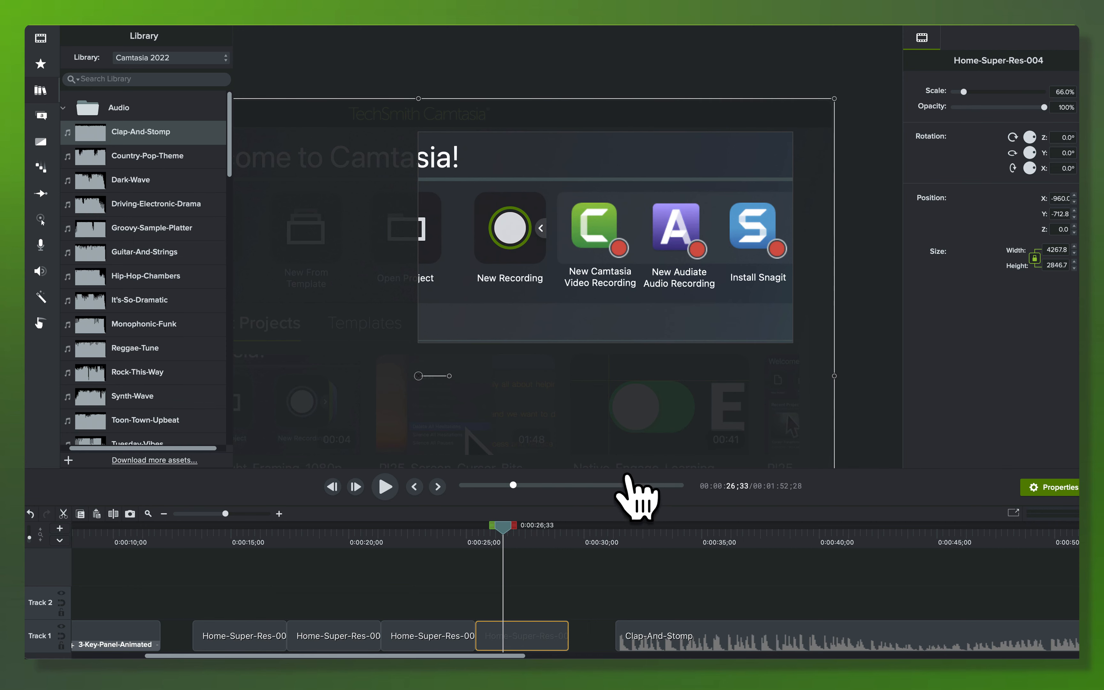
# Copy the properties of Home-Super-Res-004 and paste them onto the Home-Super-Res-003 clip.
pyautogui.moveTo(502, 529); pyautogui.dragTo(538, 525)
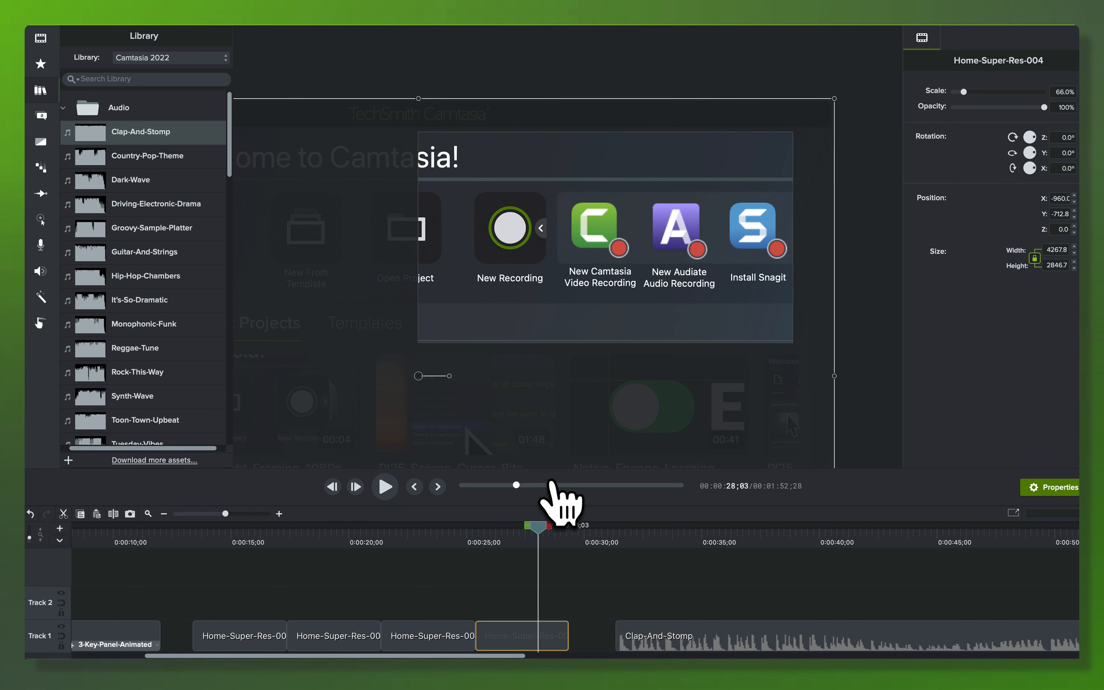
pyautogui.moveTo(426, 542); pyautogui.dragTo(510, 531)
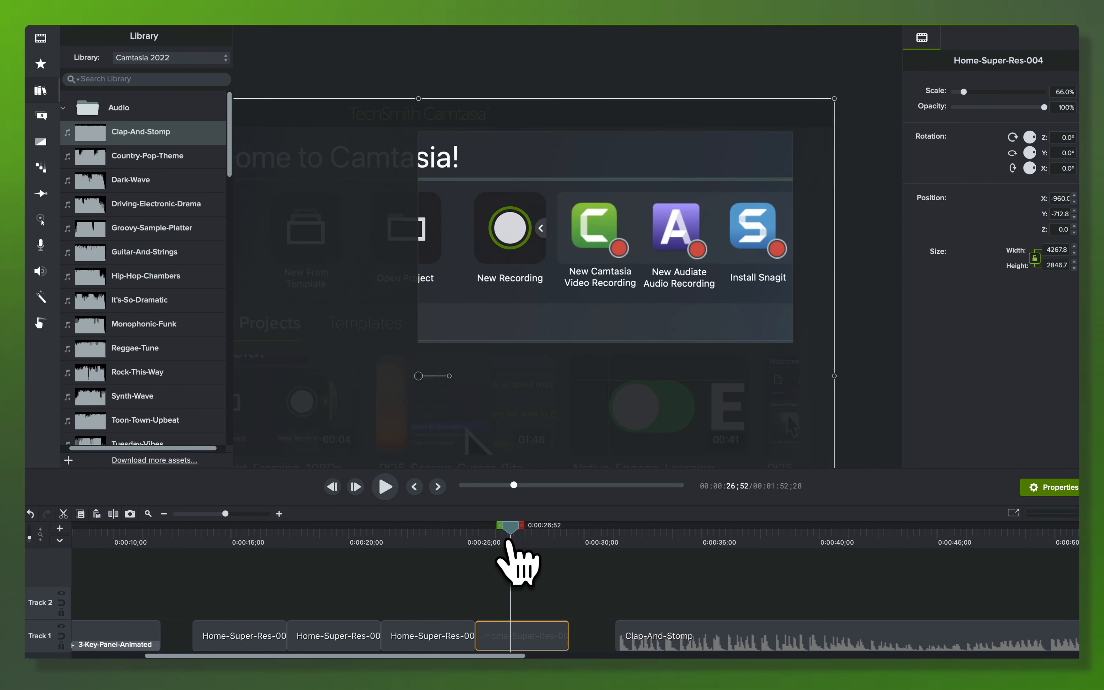
pyautogui.press('shift+super+c')
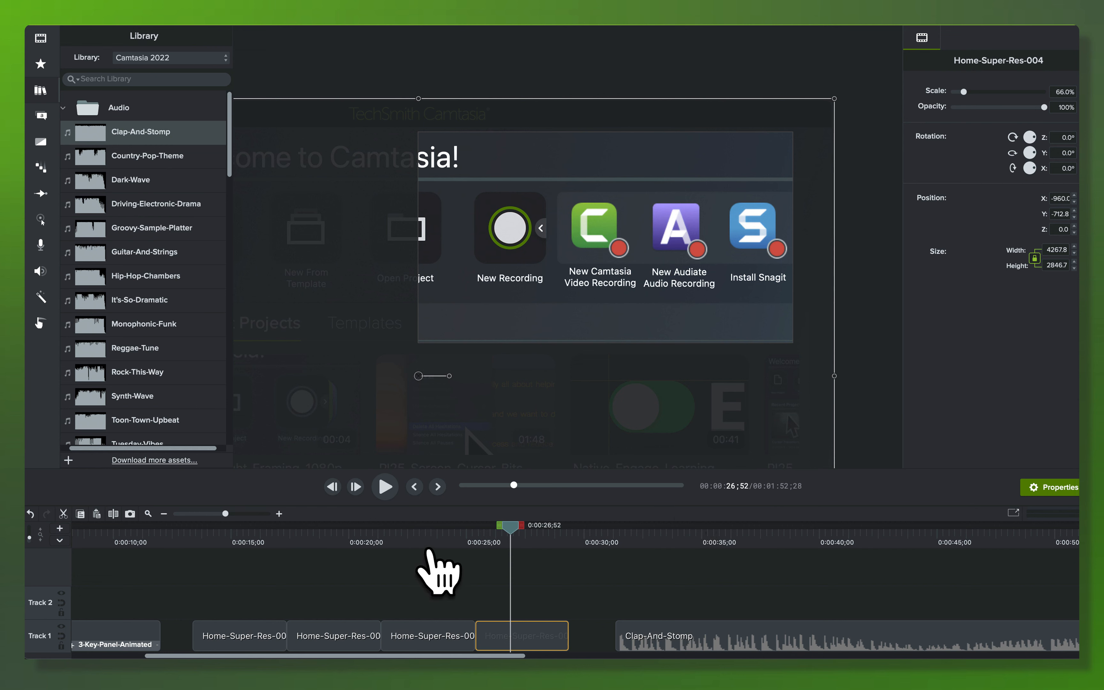
pyautogui.click(429, 632)
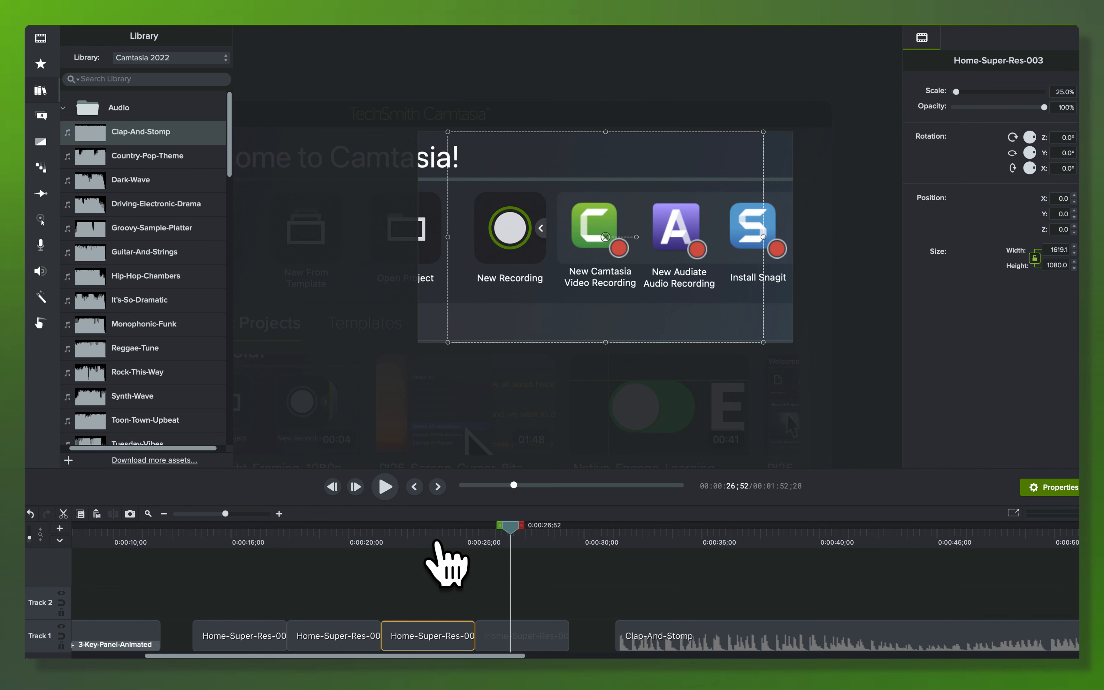
pyautogui.click(438, 542)
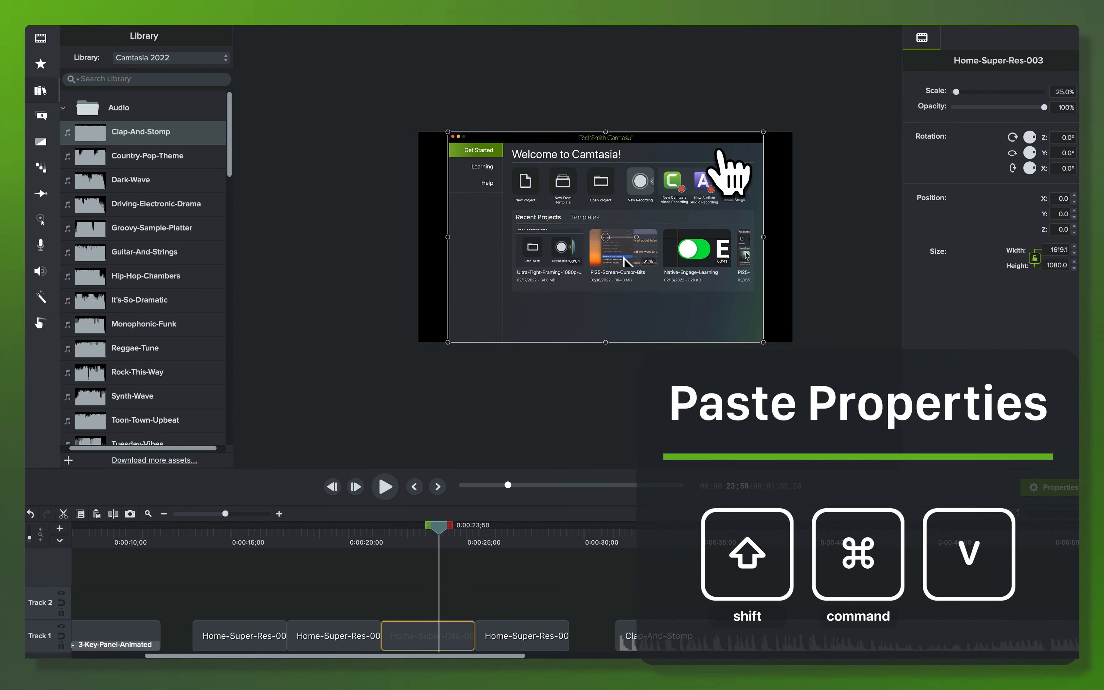
pyautogui.press('shift+super+v')
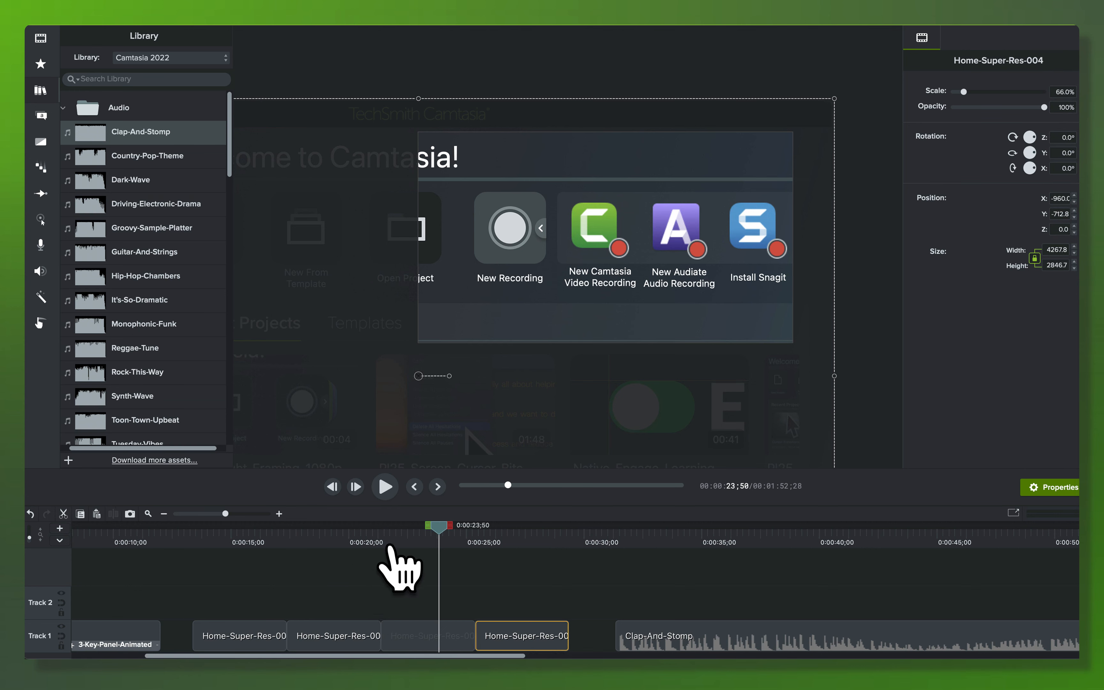
# Copy the properties of the Home-Super-Res-004 clip and paste them onto the Home-Super-Res-001 and Home-Super-Res-002 clips together.
pyautogui.moveTo(437, 533); pyautogui.dragTo(335, 531)
pyautogui.moveTo(245, 587); pyautogui.dragTo(332, 647)
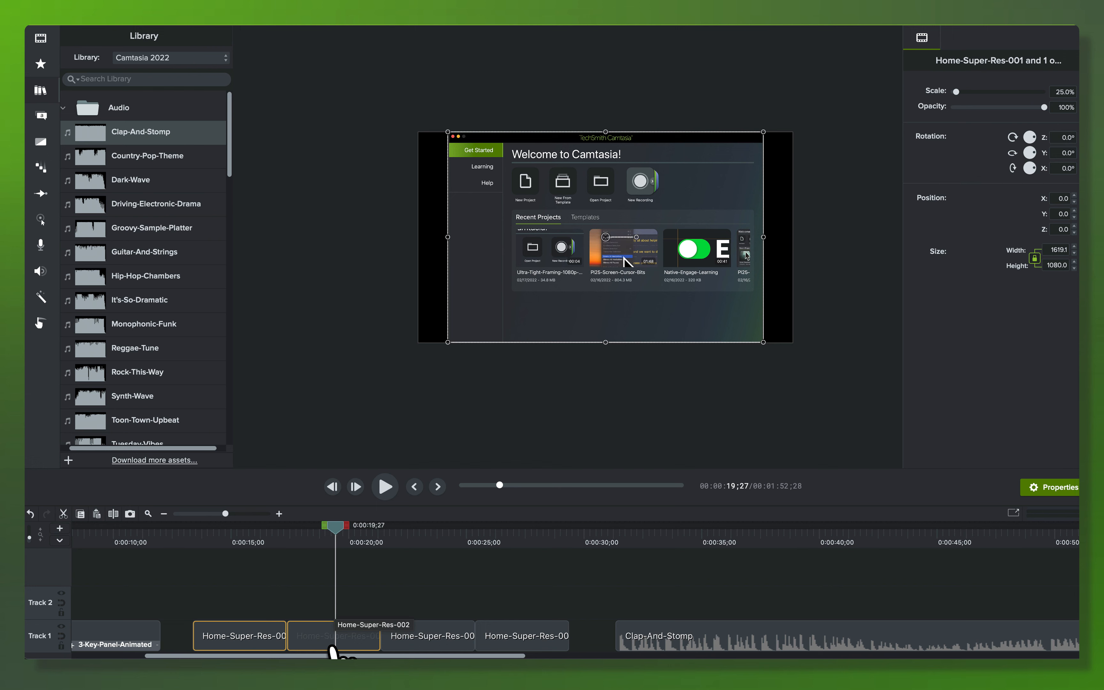
pyautogui.click(527, 632)
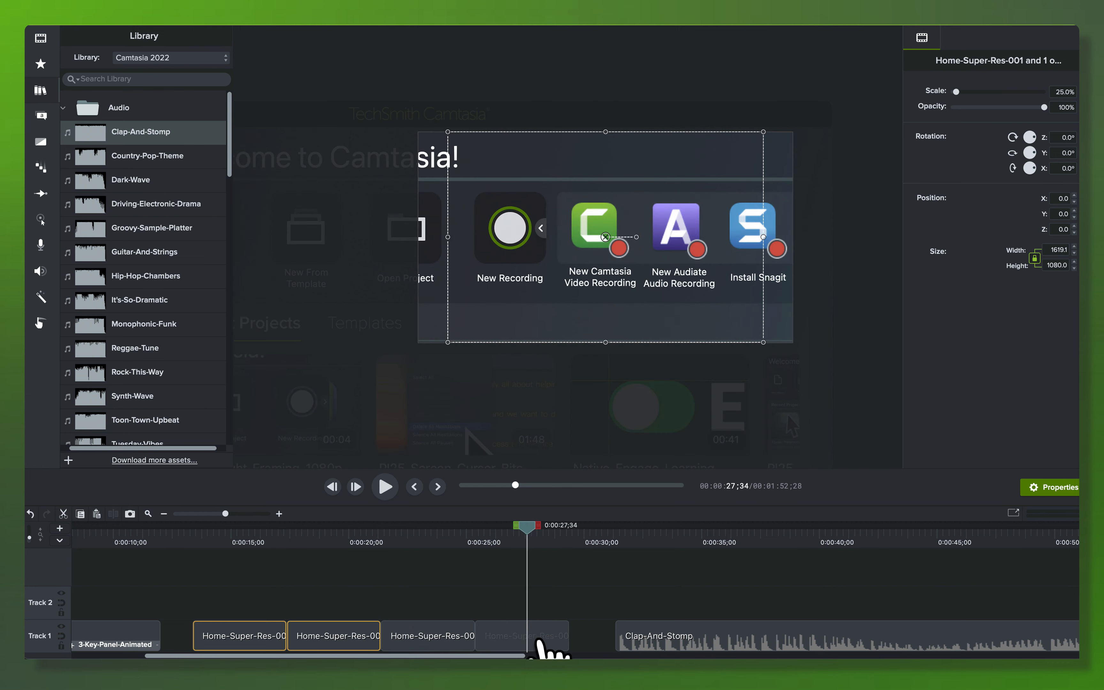
pyautogui.press('shift+super+c')
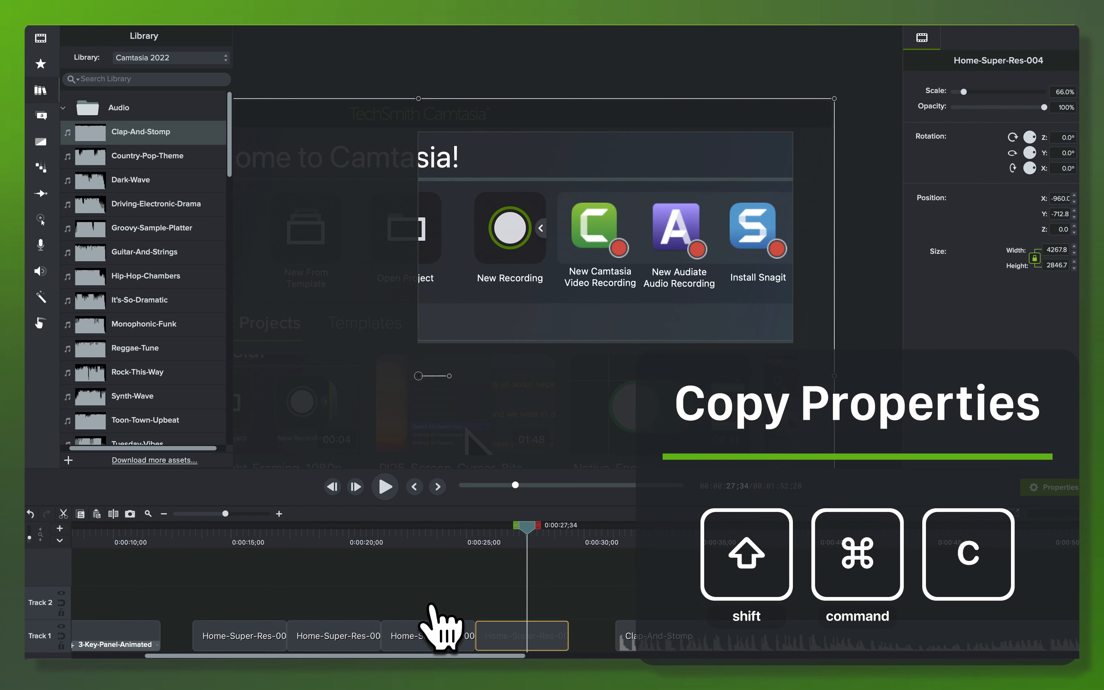
pyautogui.moveTo(265, 538); pyautogui.dragTo(318, 650)
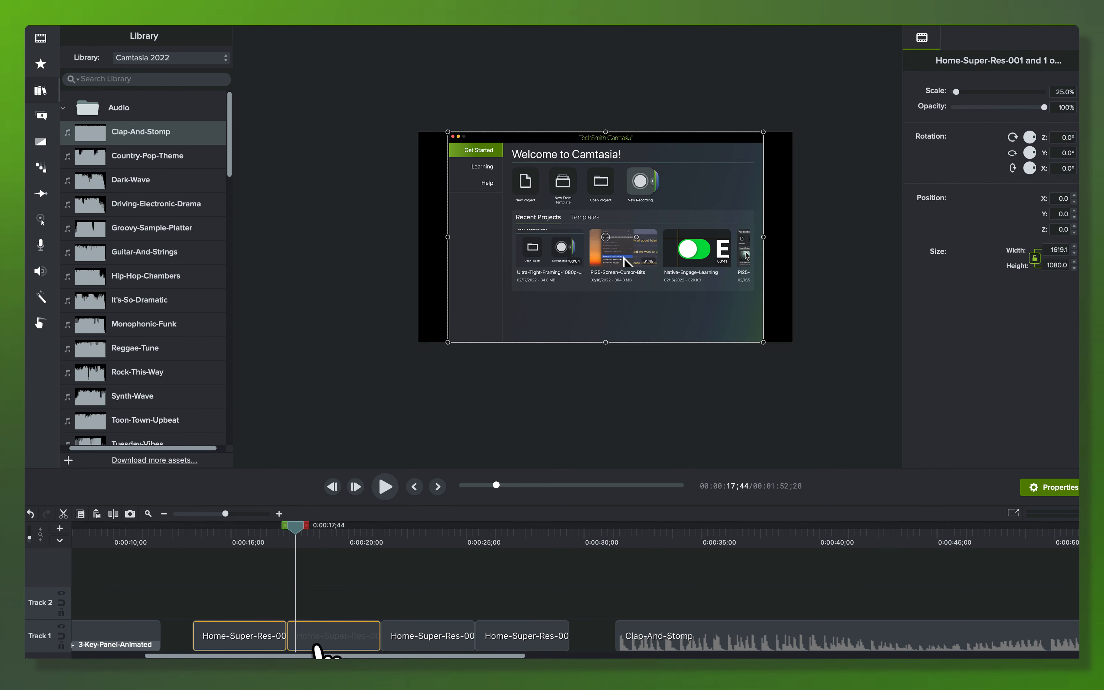
pyautogui.press('shift+super+v')
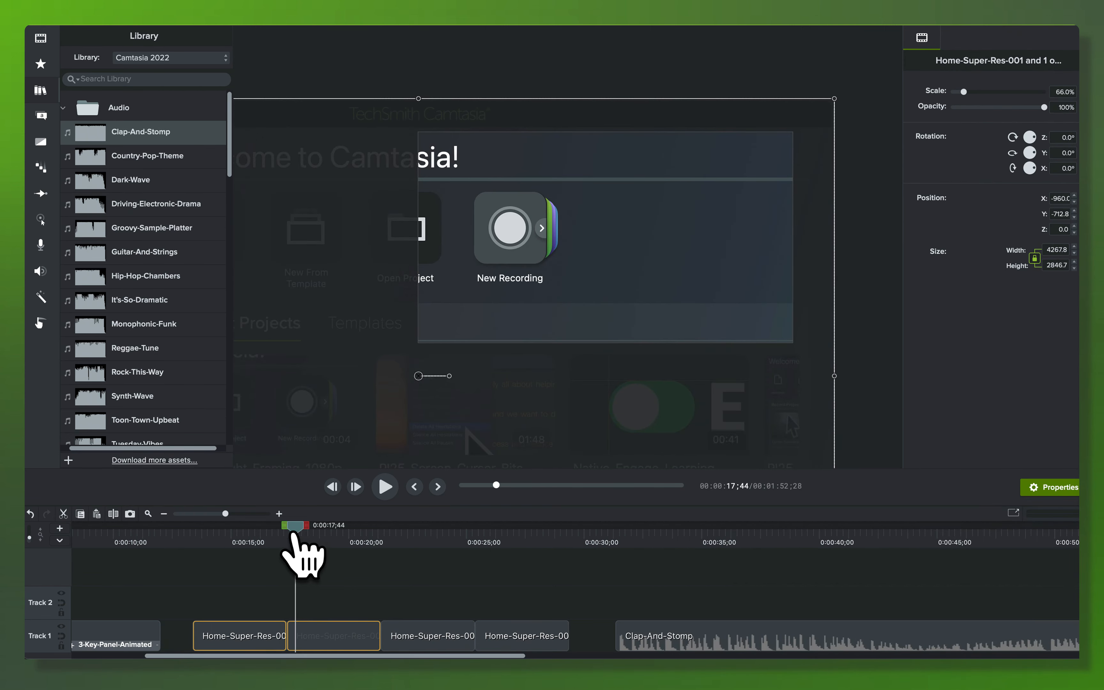
pyautogui.moveTo(294, 532); pyautogui.dragTo(427, 524)
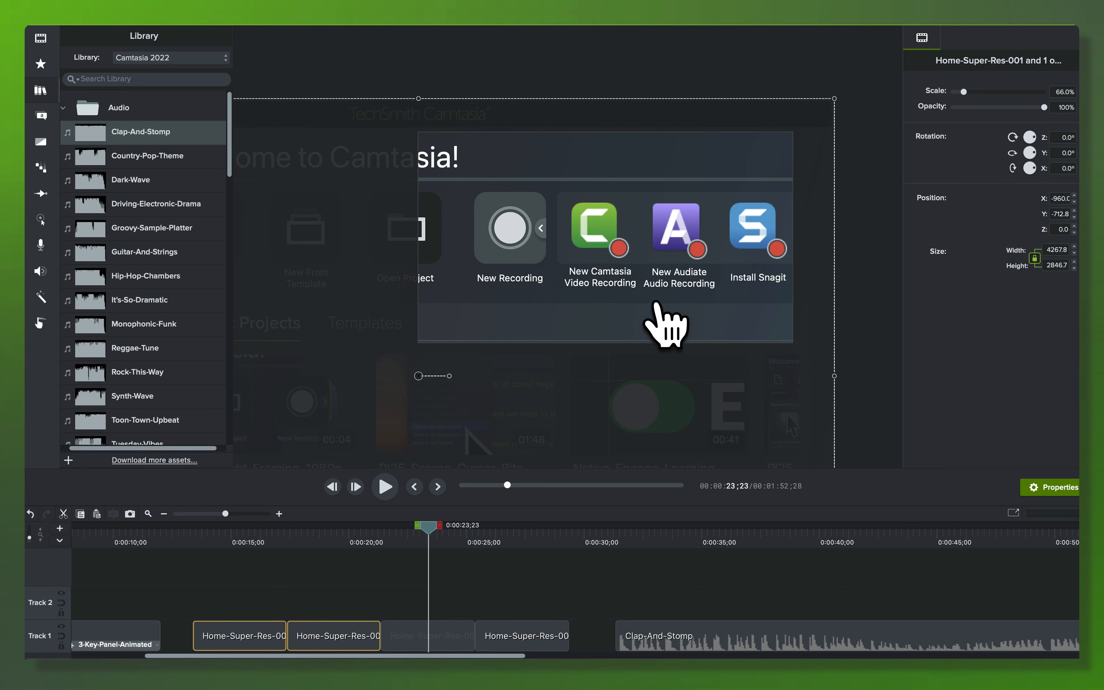
# Group the four Home-Super-Res clips and apply the Cursor Path Creator visual effect to the group.
pyautogui.moveTo(428, 530); pyautogui.dragTo(253, 649)
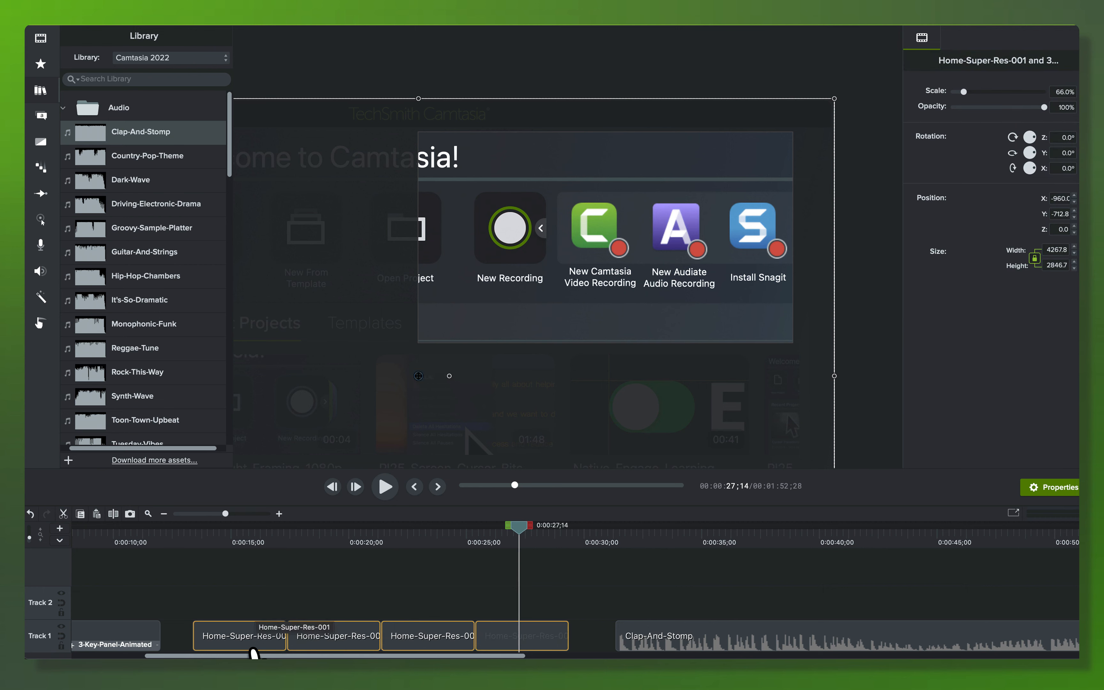
pyautogui.press('super+g')
pyautogui.press('l')
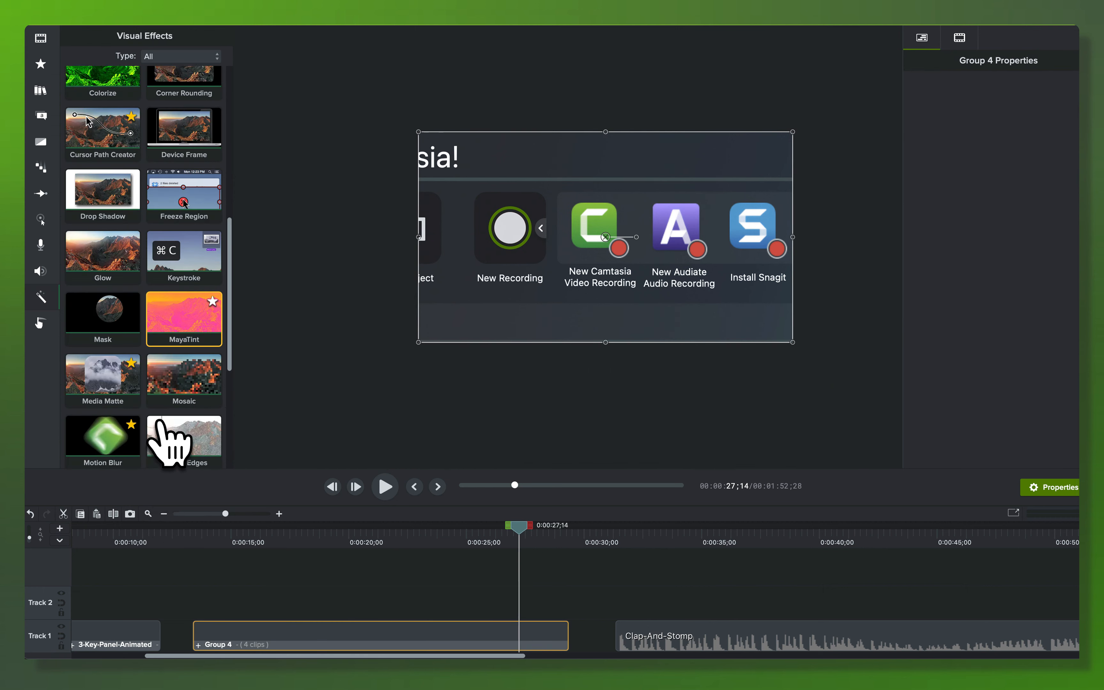
pyautogui.scroll(1, 146, 347)
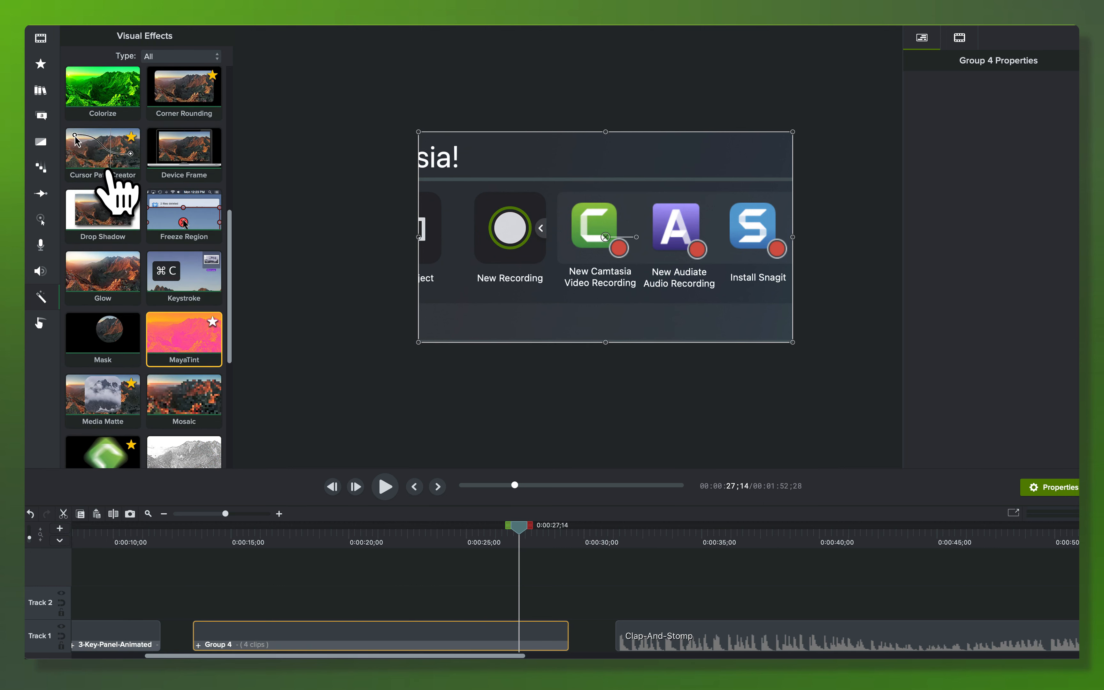
pyautogui.moveTo(114, 192); pyautogui.dragTo(288, 647)
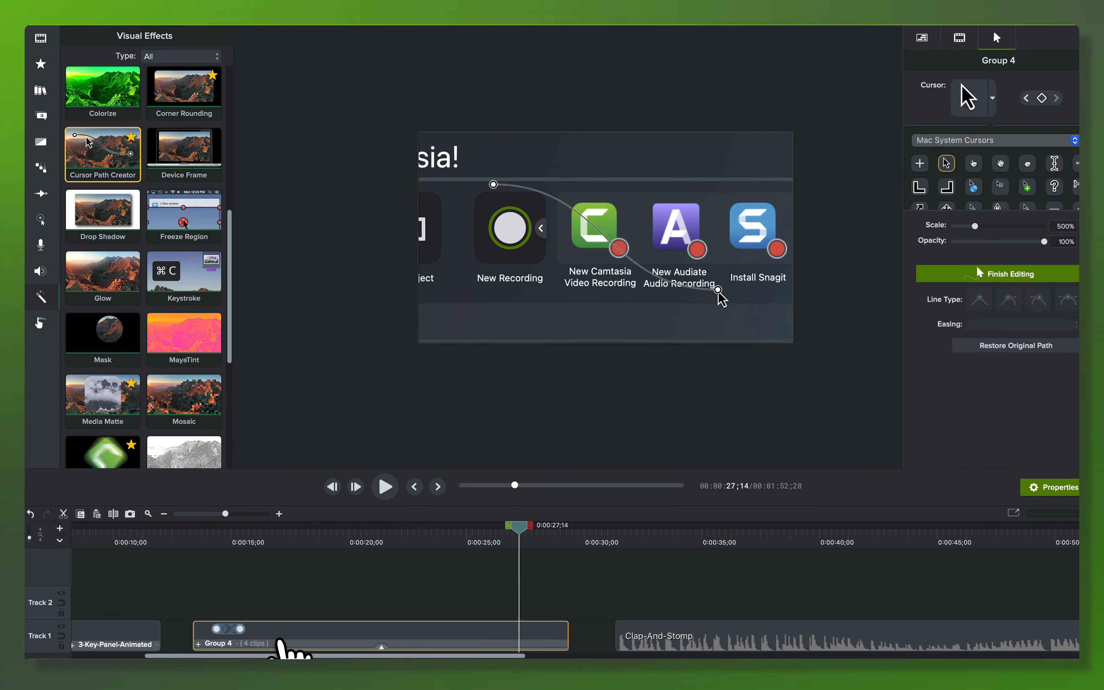
# Move the start point of the group's cursor path straight down to just below the New Recording label, level with the end point.
pyautogui.click(210, 542)
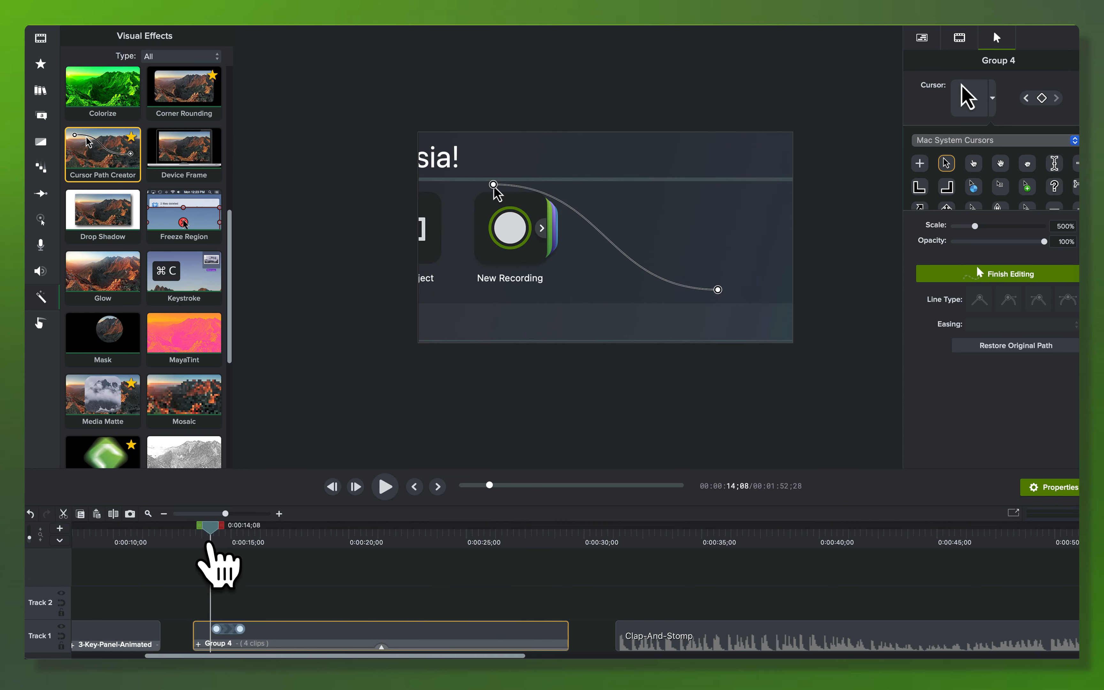
pyautogui.moveTo(210, 544); pyautogui.dragTo(274, 544)
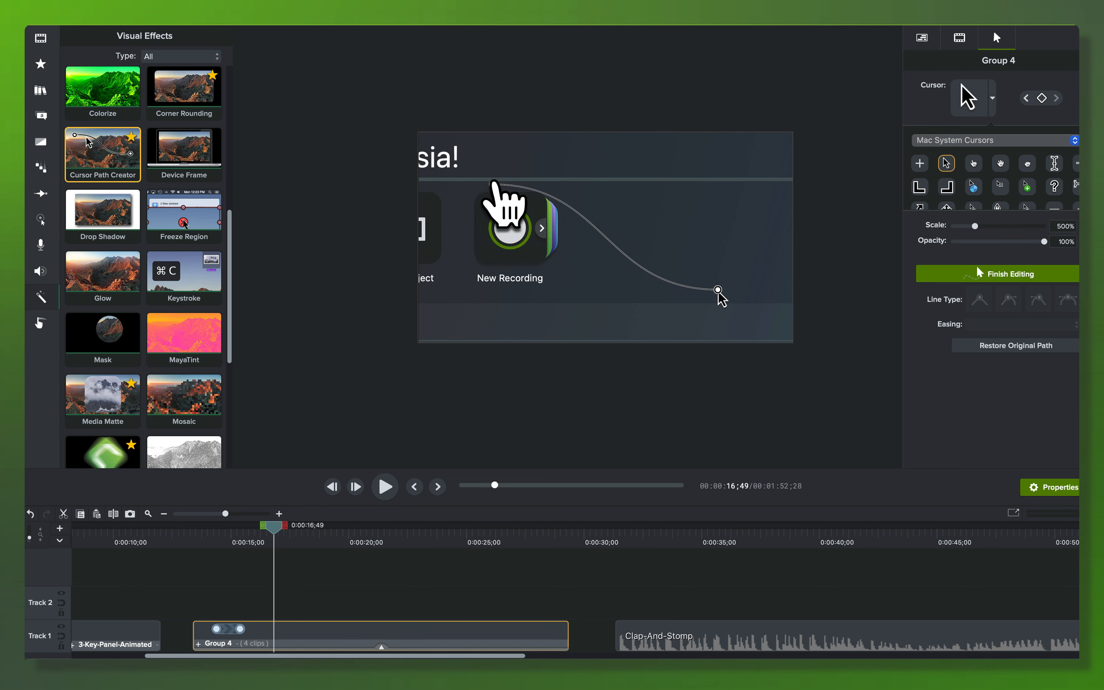
pyautogui.click(494, 182)
pyautogui.moveTo(494, 183); pyautogui.dragTo(496, 288)
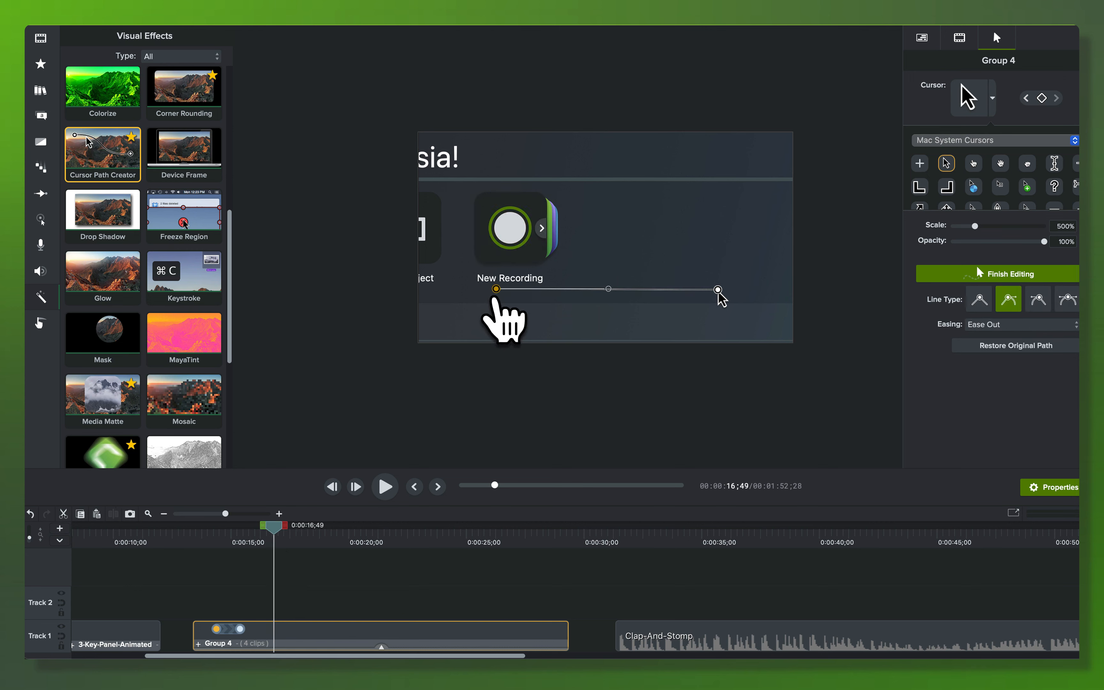